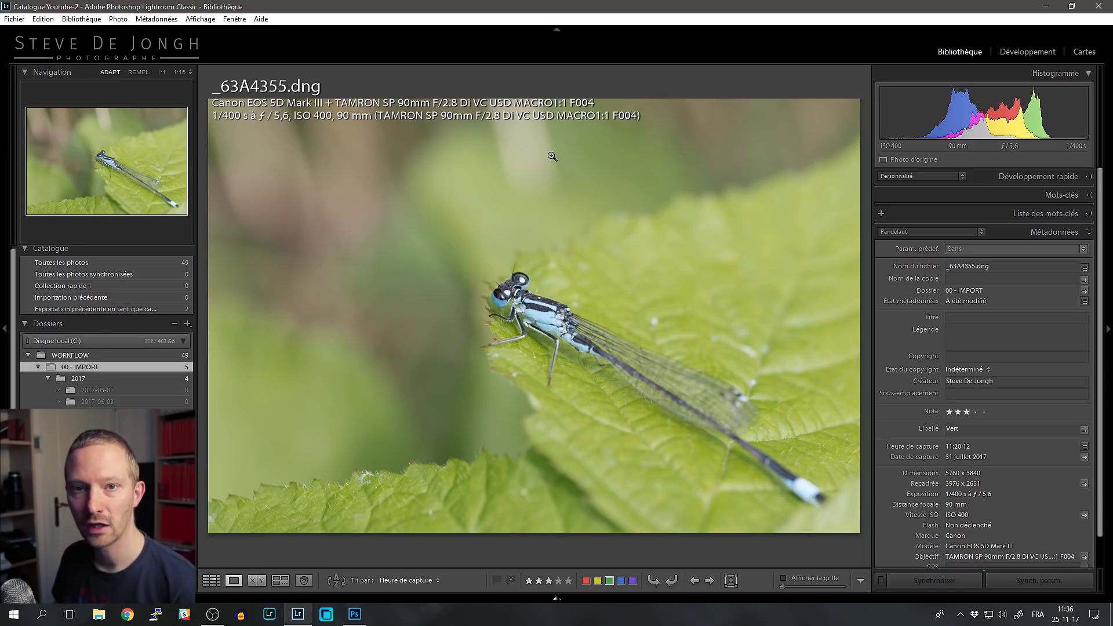
# Examine where the photo _63A4355.dng can be sent for editing in Adobe Photoshop CC 2018, from both grid and loupe views
pyautogui.rightClick(518, 215)
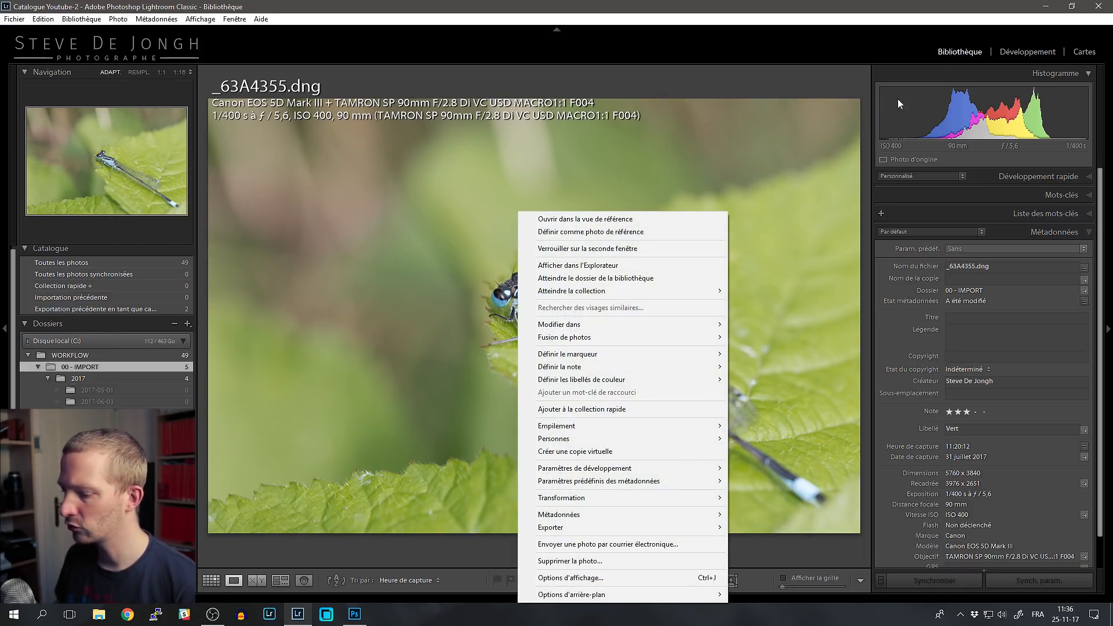
pyautogui.click(211, 580)
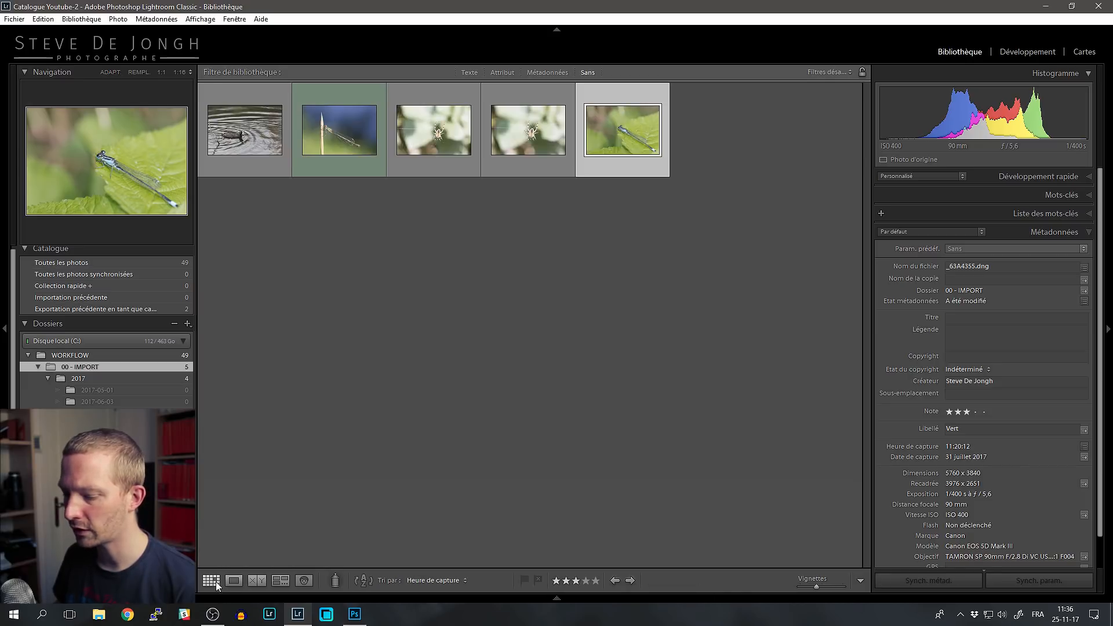
pyautogui.rightClick(618, 129)
pyautogui.moveTo(688, 260)
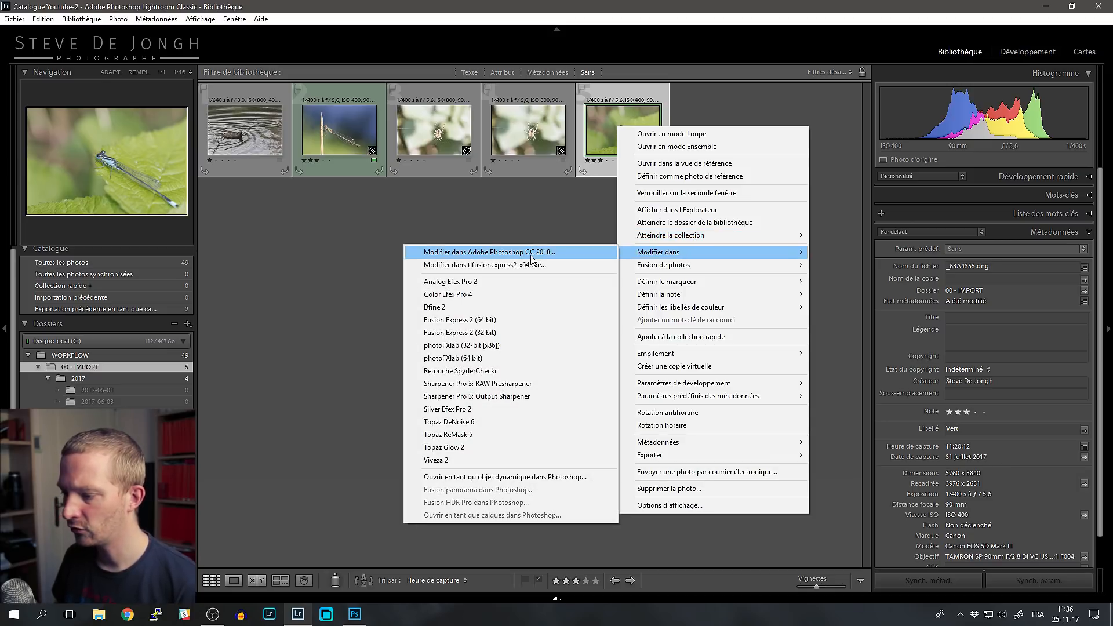
pyautogui.click(531, 253)
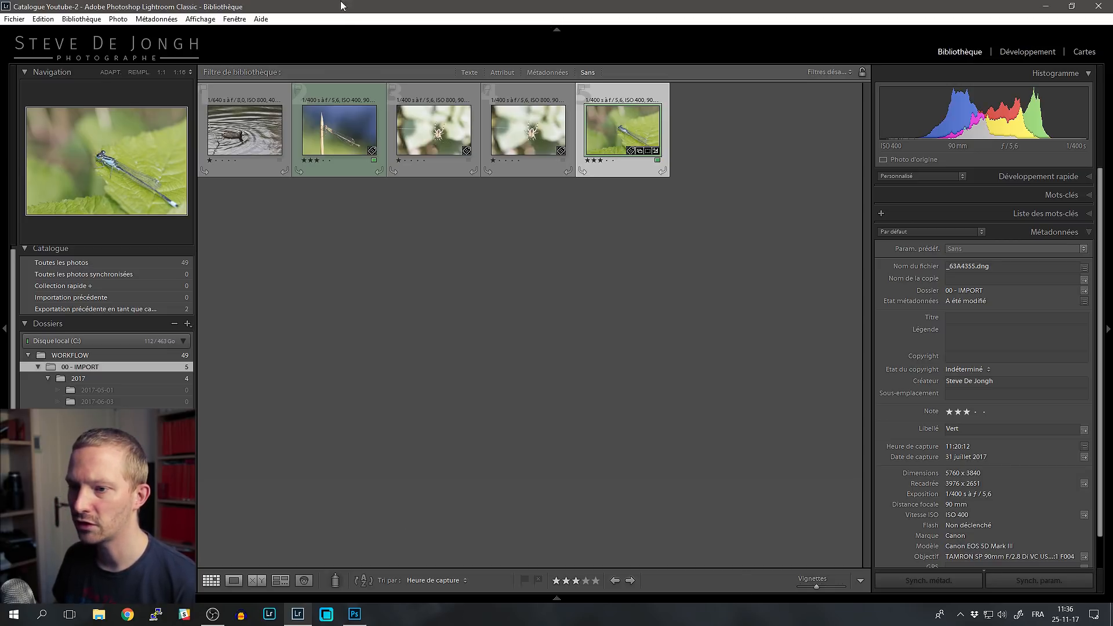
pyautogui.click(118, 19)
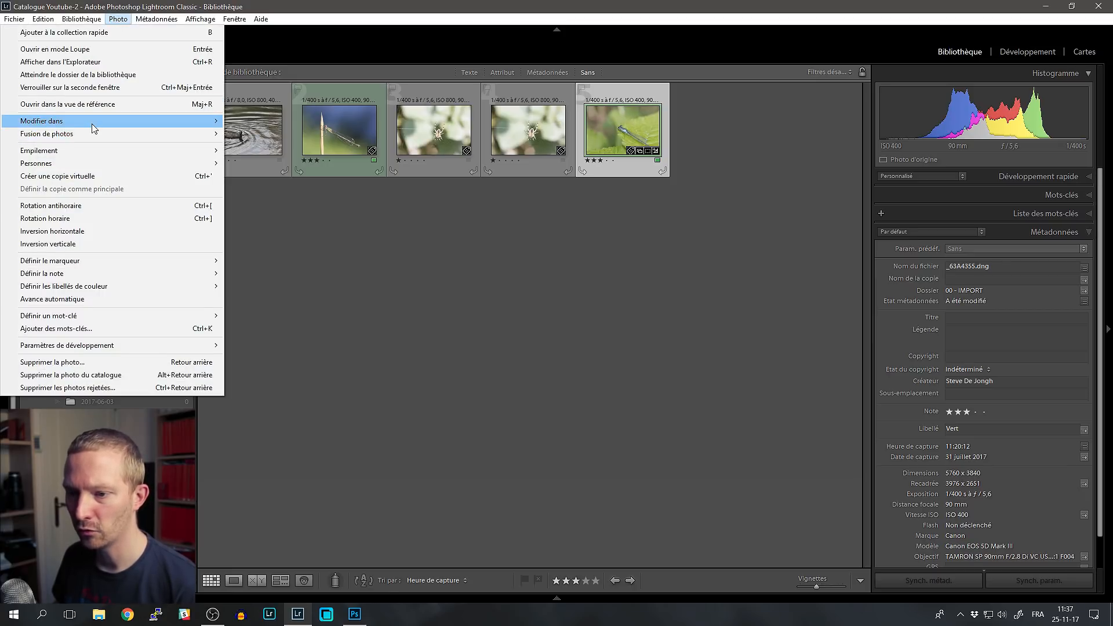
pyautogui.moveTo(93, 126)
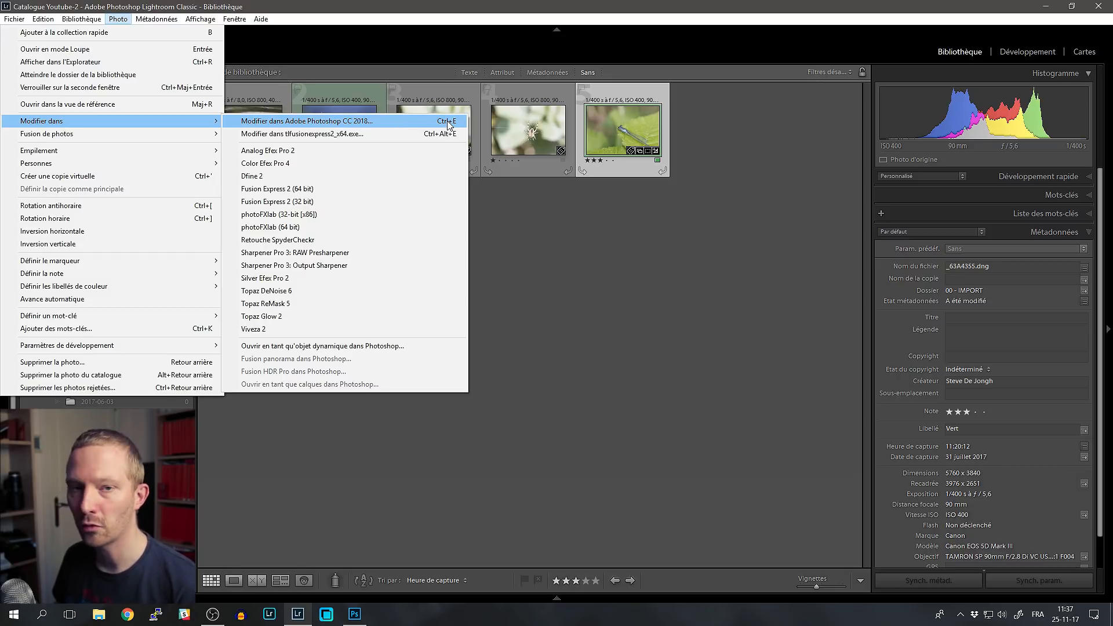
pyautogui.click(426, 5)
pyautogui.click(234, 581)
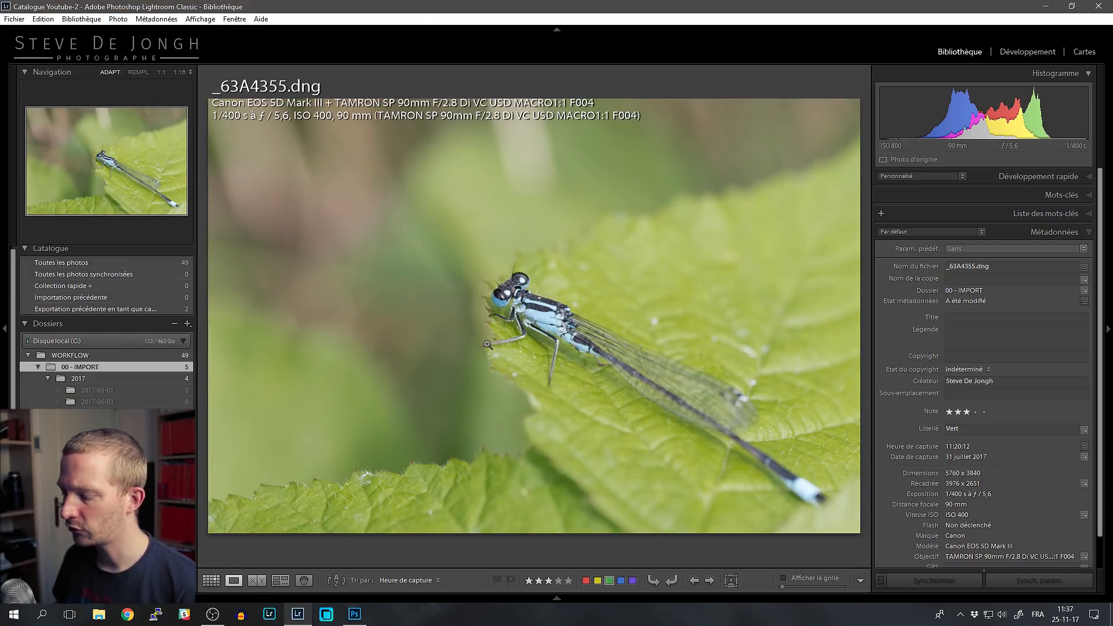
# Try to open _63A4355.dng in Adobe Photoshop CC 2018, cancelling at the embedded profile mismatch
pyautogui.rightClick(498, 219)
pyautogui.moveTo(558, 320)
pyautogui.click(457, 326)
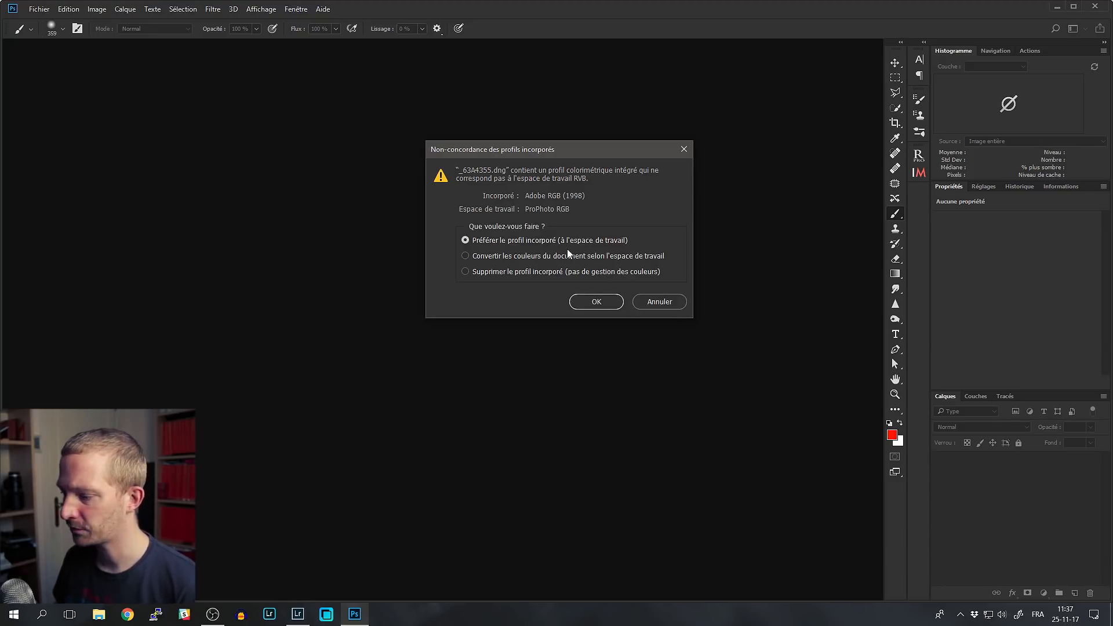
pyautogui.click(662, 303)
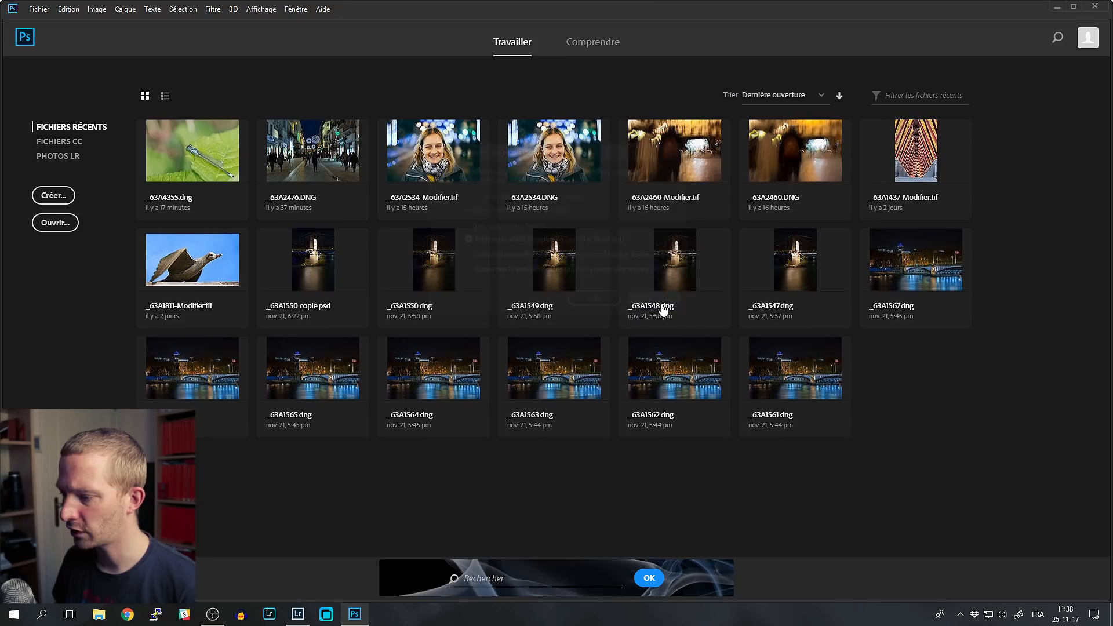
# Switch to Lightroom and choose PSD as the Photoshop file format in the external editing preferences
pyautogui.click(298, 614)
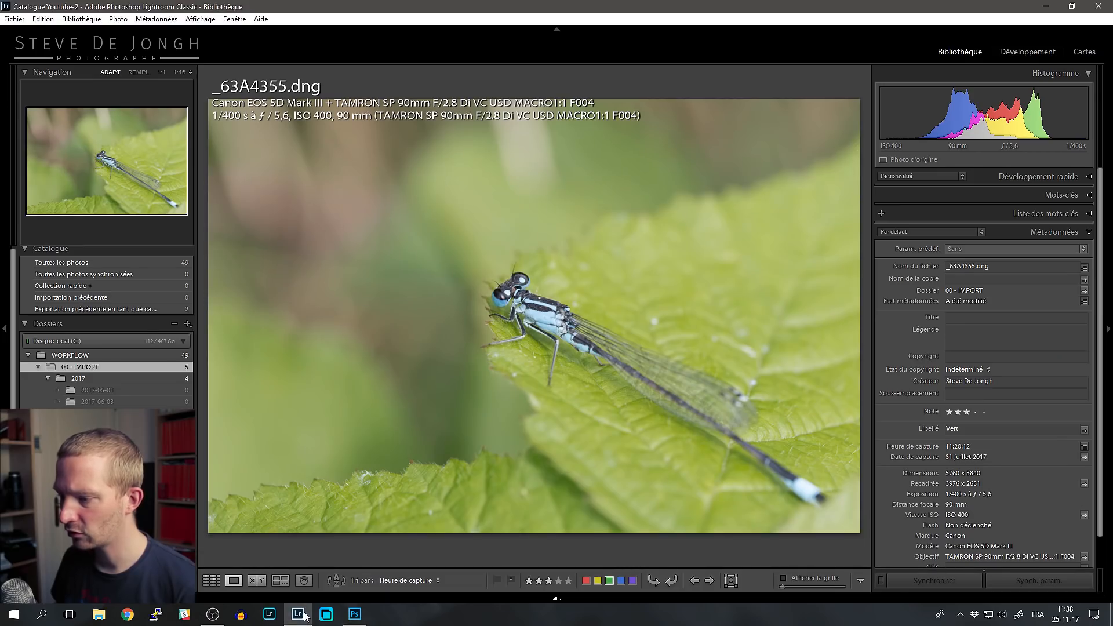
pyautogui.click(54, 21)
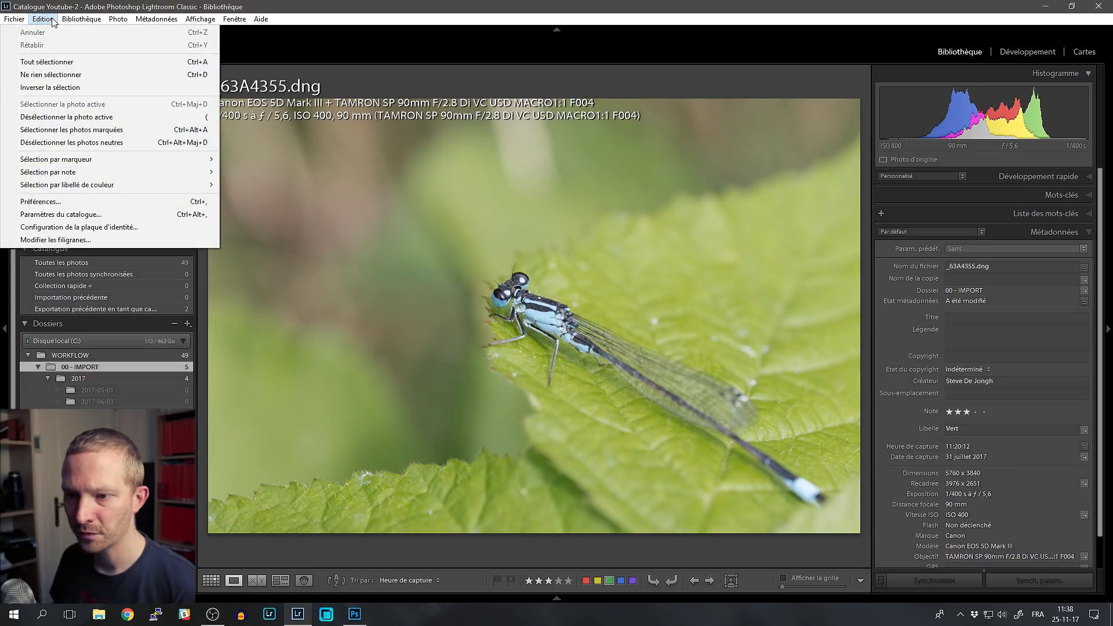
pyautogui.click(41, 202)
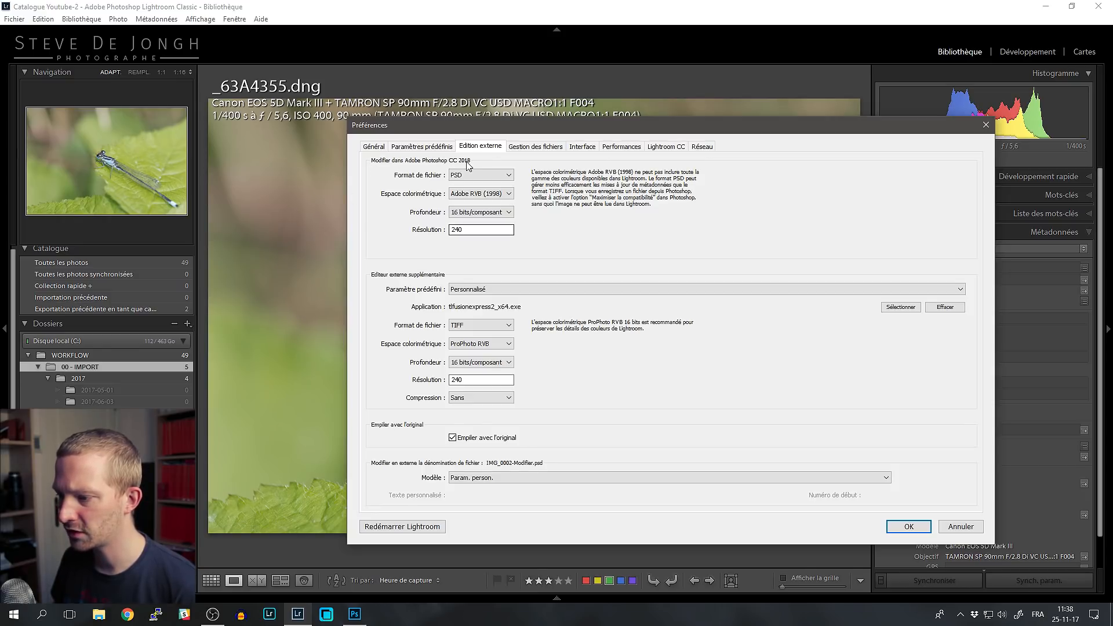
pyautogui.click(503, 177)
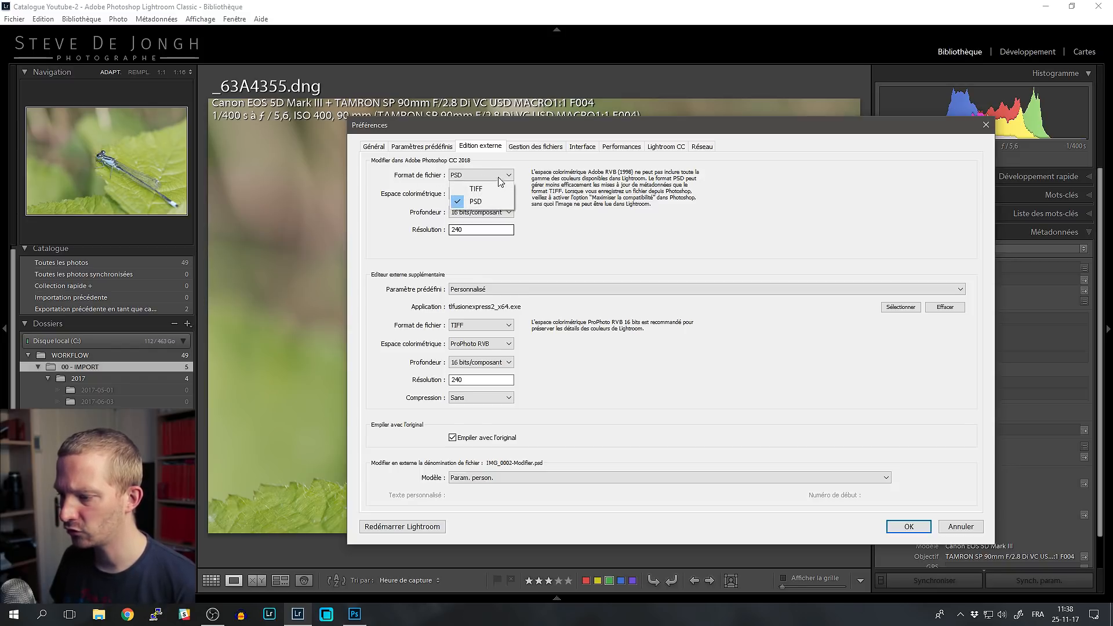
pyautogui.click(484, 204)
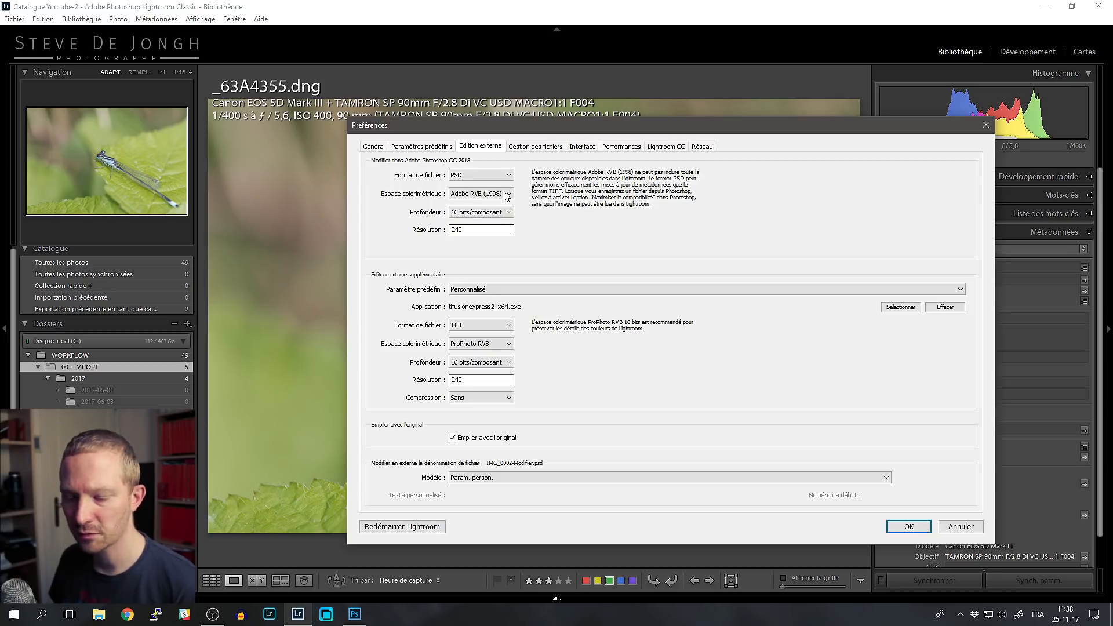
# Switch to Photoshop and check the RGB working space in the color settings without changing anything
pyautogui.click(358, 616)
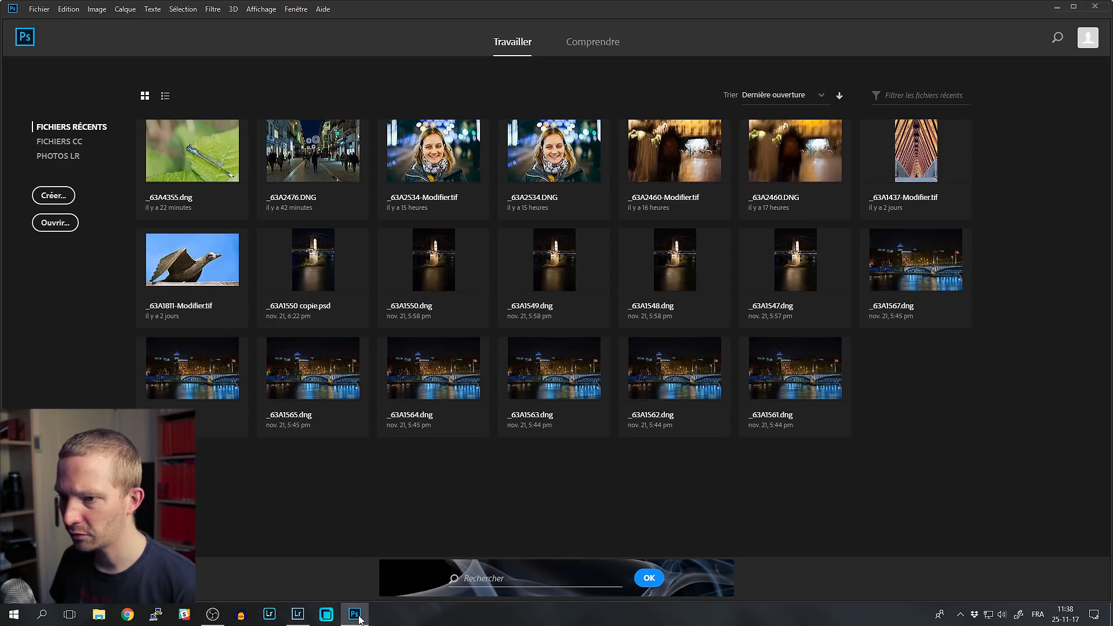
pyautogui.click(68, 9)
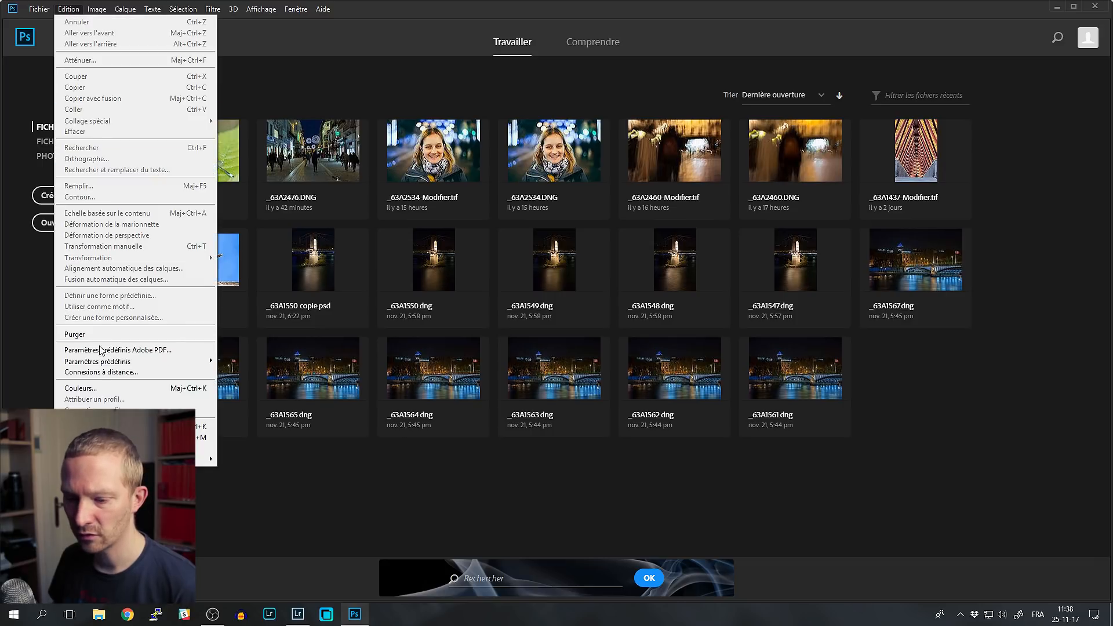
pyautogui.click(99, 390)
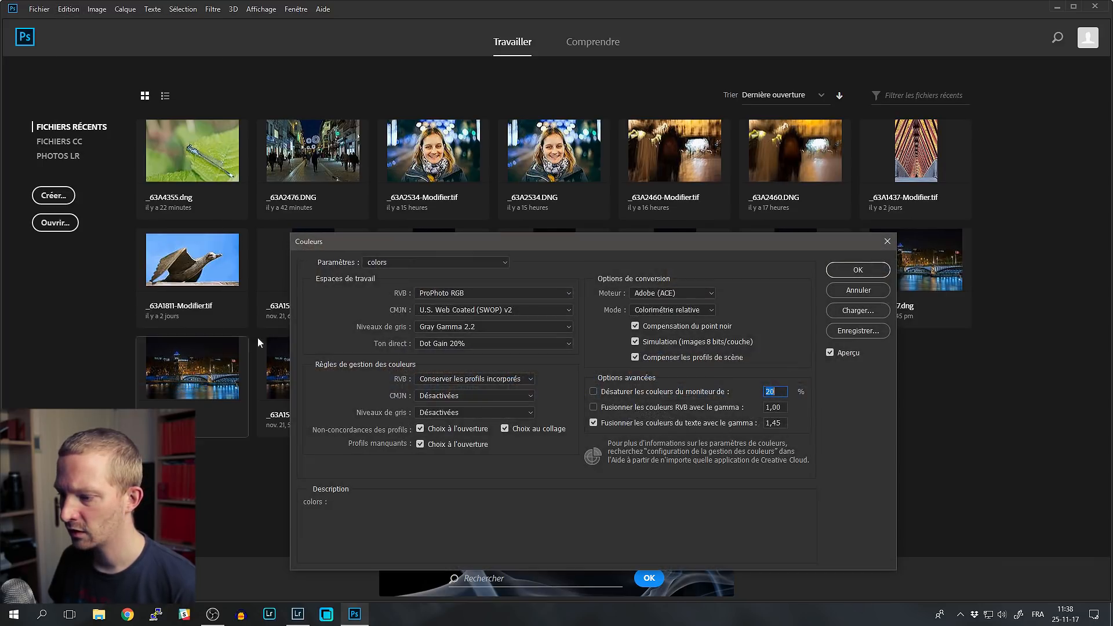
pyautogui.moveTo(450, 246); pyautogui.dragTo(451, 108)
pyautogui.moveTo(312, 145)
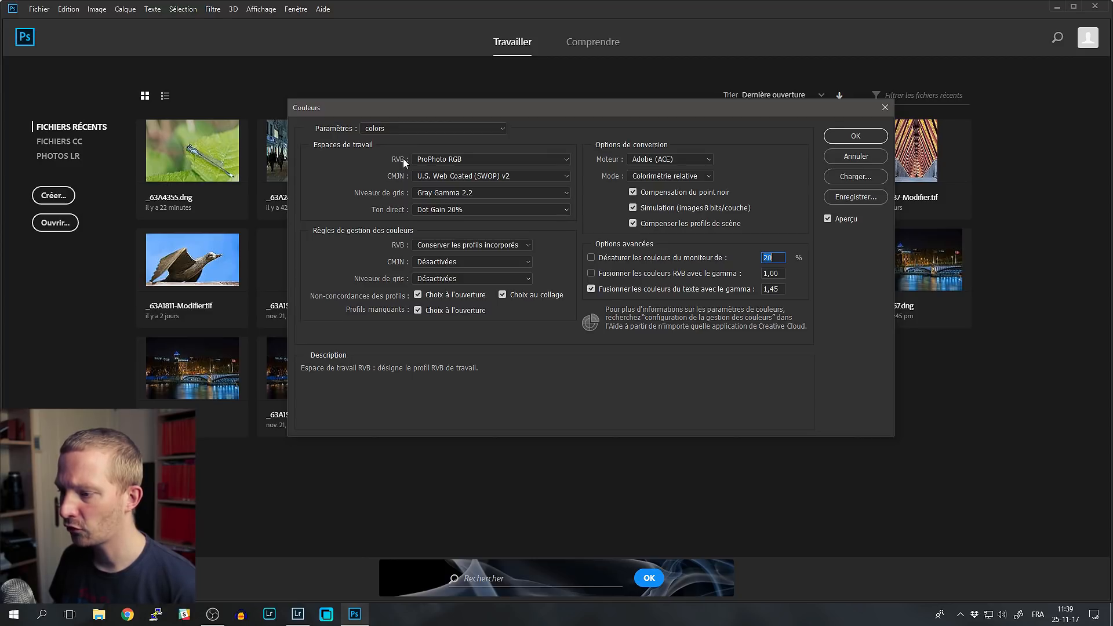
pyautogui.click(864, 158)
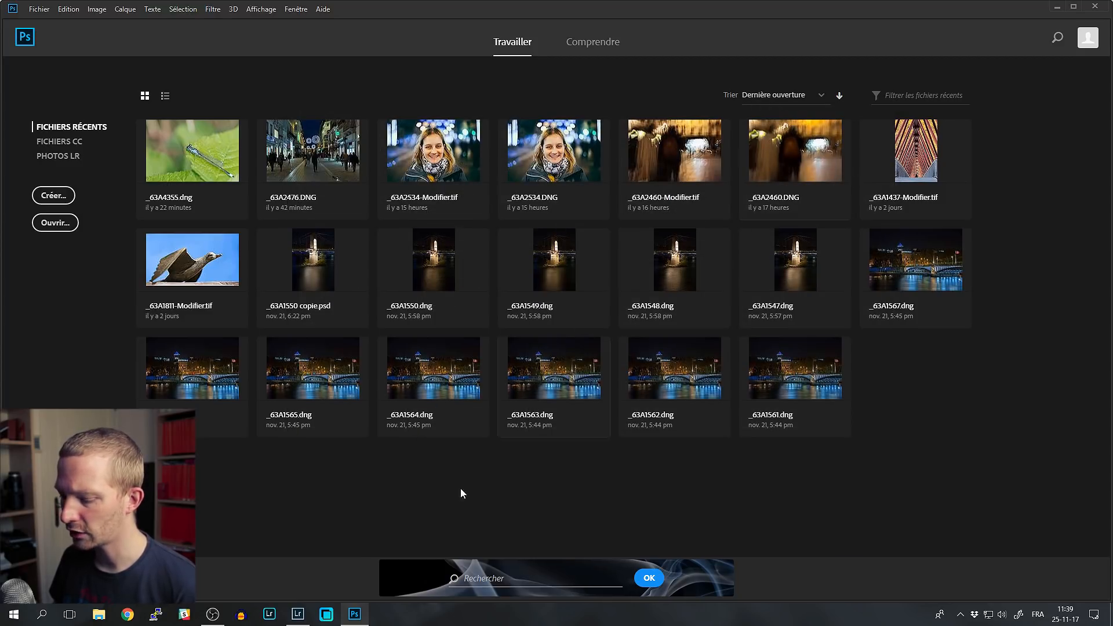
# Switch to Lightroom and set the color space for editing in Photoshop to ProPhoto RVB, saving the preferences
pyautogui.click(297, 614)
pyautogui.moveTo(560, 124); pyautogui.dragTo(462, 95)
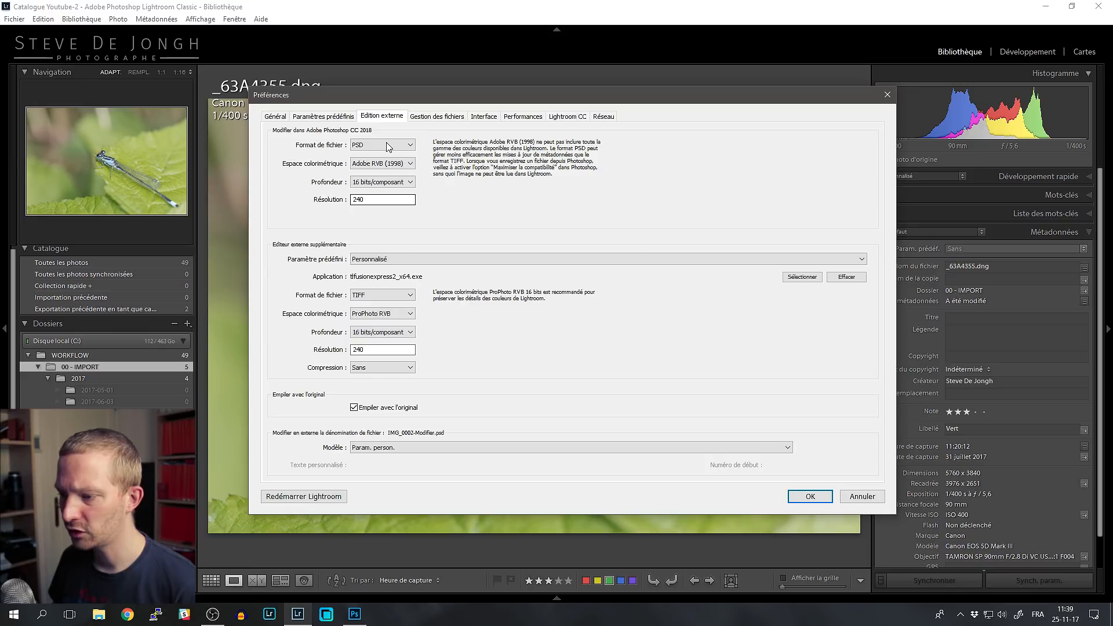
pyautogui.click(394, 165)
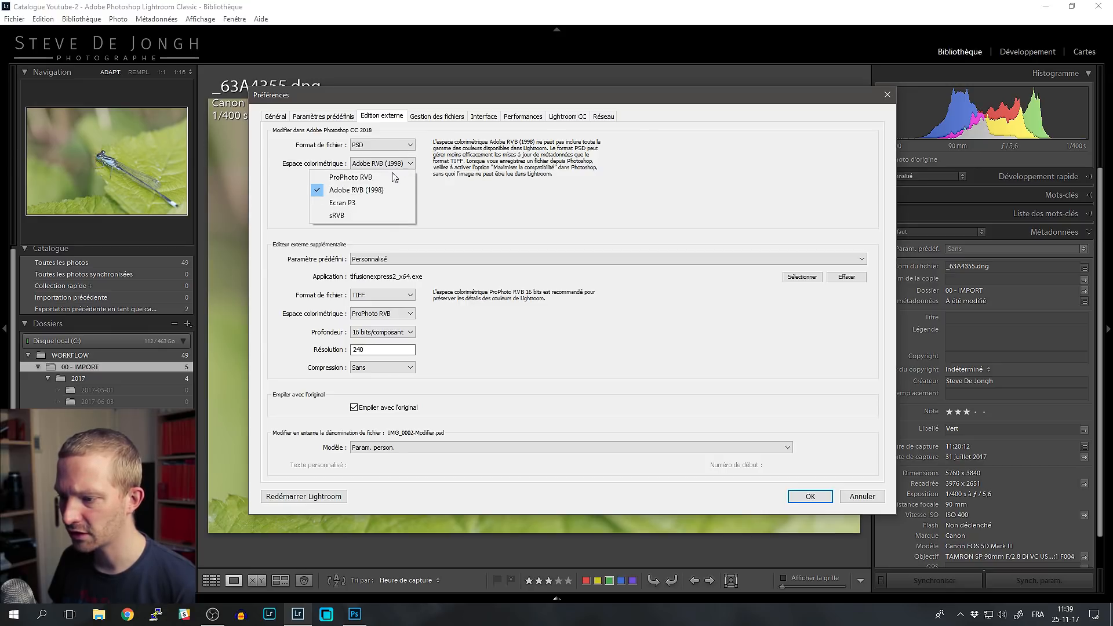
pyautogui.click(392, 179)
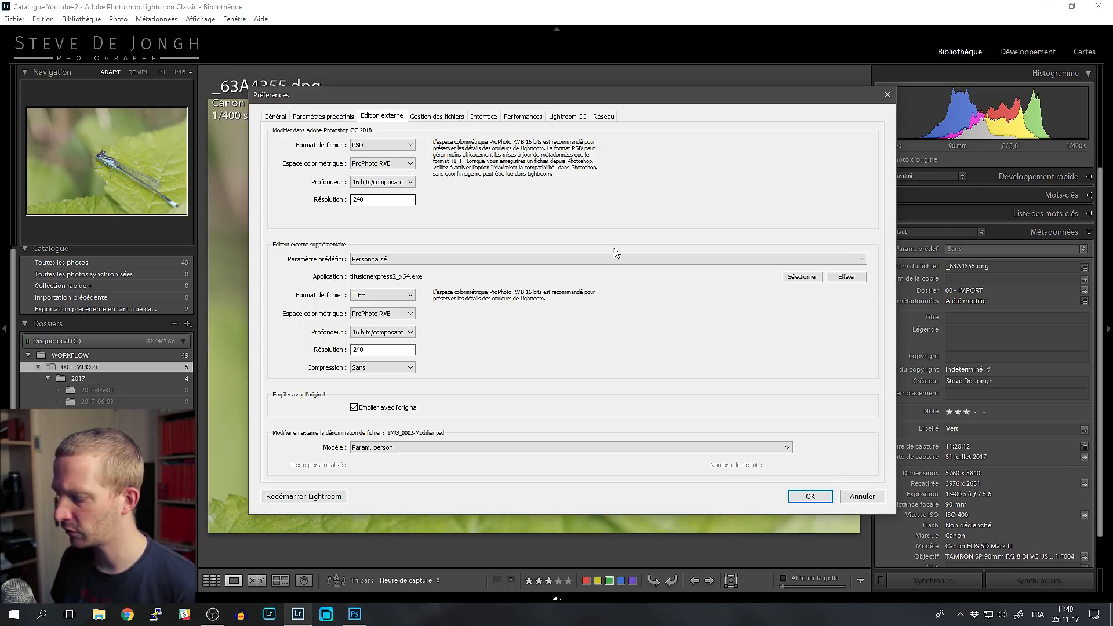
pyautogui.click(810, 496)
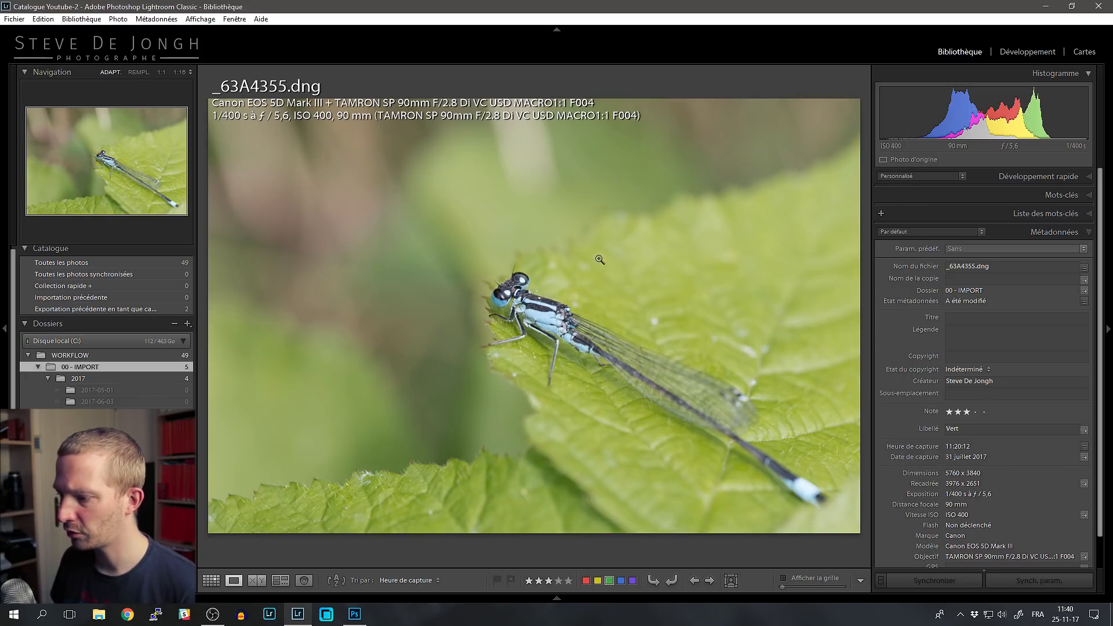
# Open the damselfly photo _63A4355.dng from Lightroom for editing in Adobe Photoshop CC 2018
pyautogui.rightClick(511, 196)
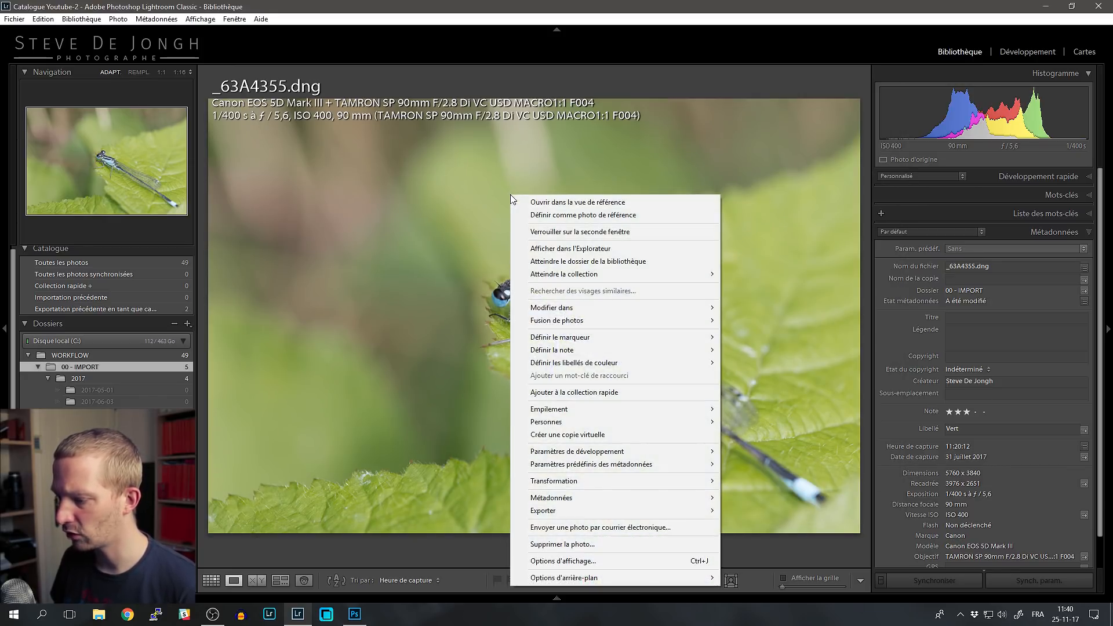
pyautogui.moveTo(559, 313)
pyautogui.click(461, 310)
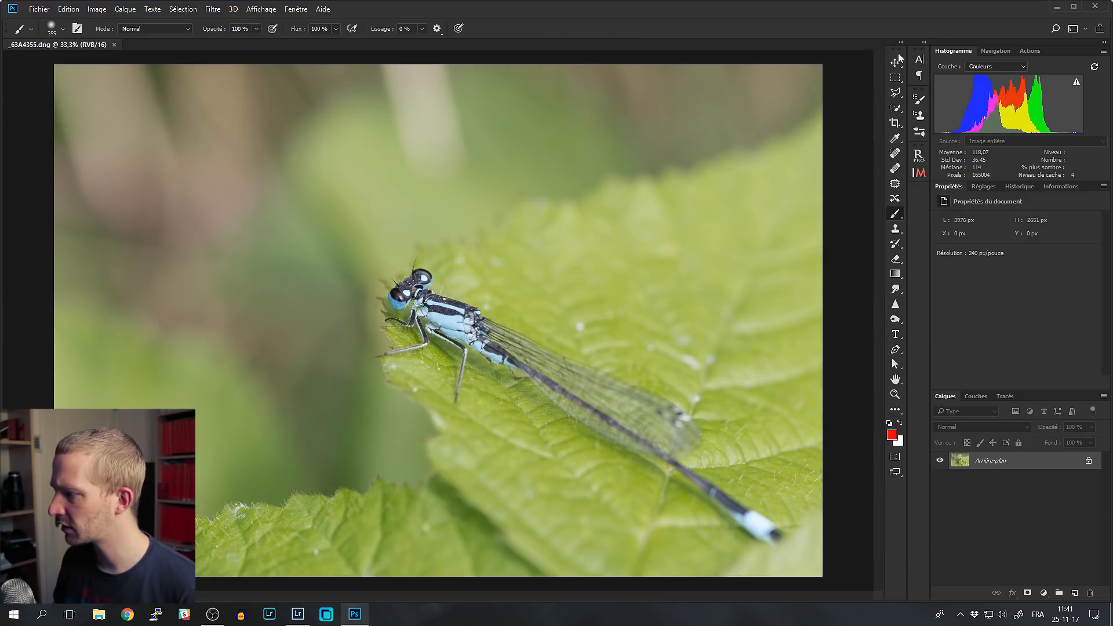
pyautogui.moveTo(899, 58)
pyautogui.mouseDown()
pyautogui.moveTo(810, 87)
pyautogui.moveTo(6, 96)
pyautogui.moveTo(864, 93)
pyautogui.moveTo(884, 62)
pyautogui.mouseUp()
pyautogui.moveTo(898, 51); pyautogui.dragTo(884, 87)
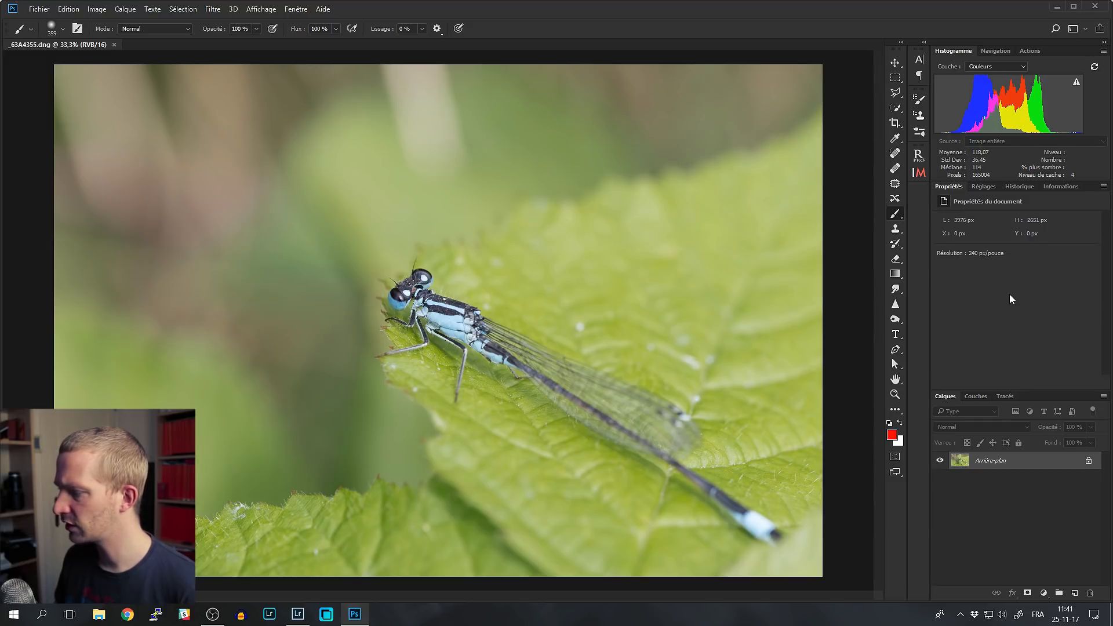
# Switch the workspace to Les indispensables (par défaut), and return to the Photographie workspace
pyautogui.click(294, 12)
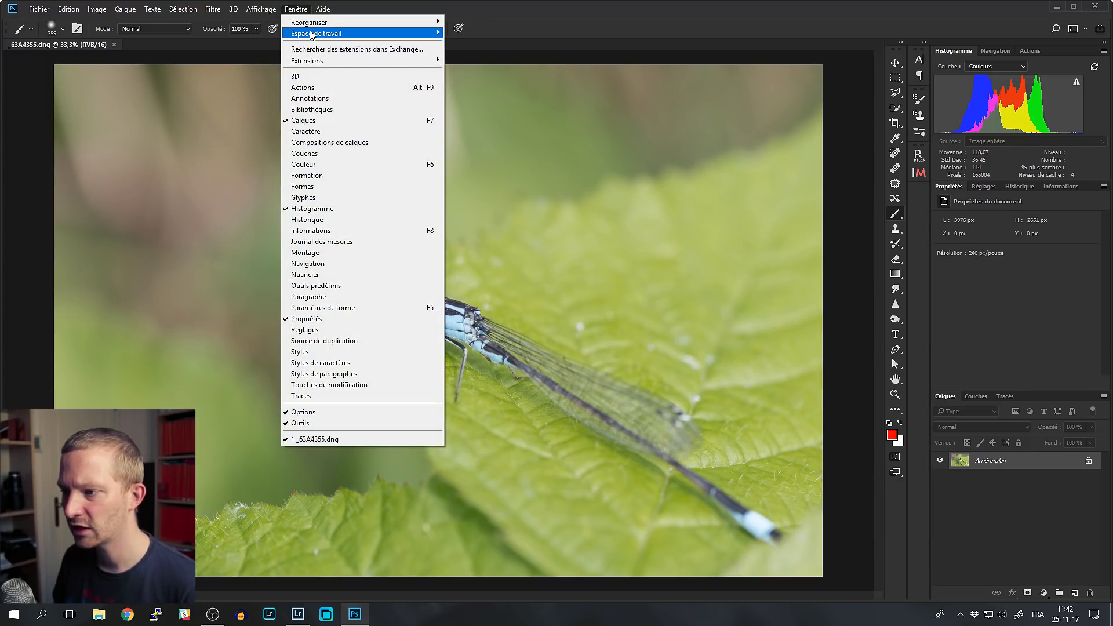
pyautogui.moveTo(316, 33)
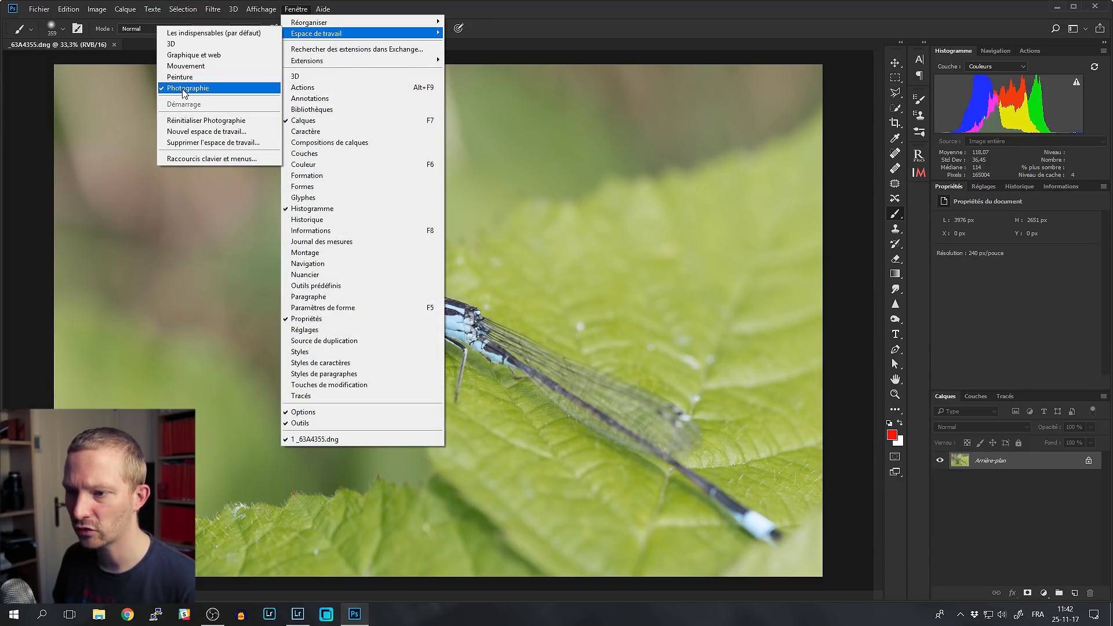
pyautogui.click(212, 33)
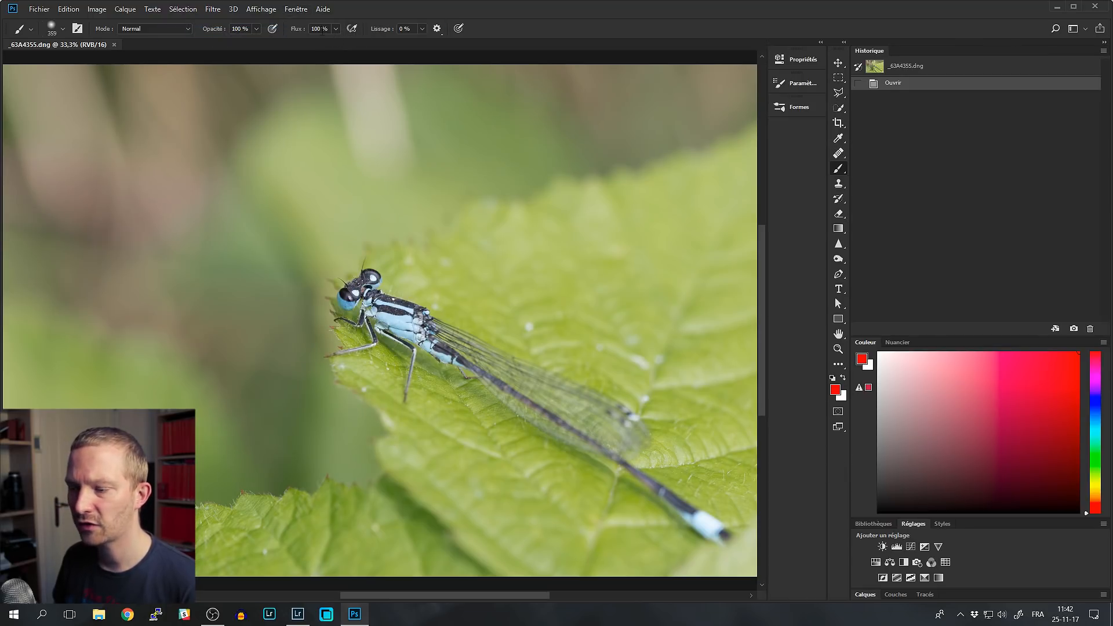
pyautogui.click(294, 12)
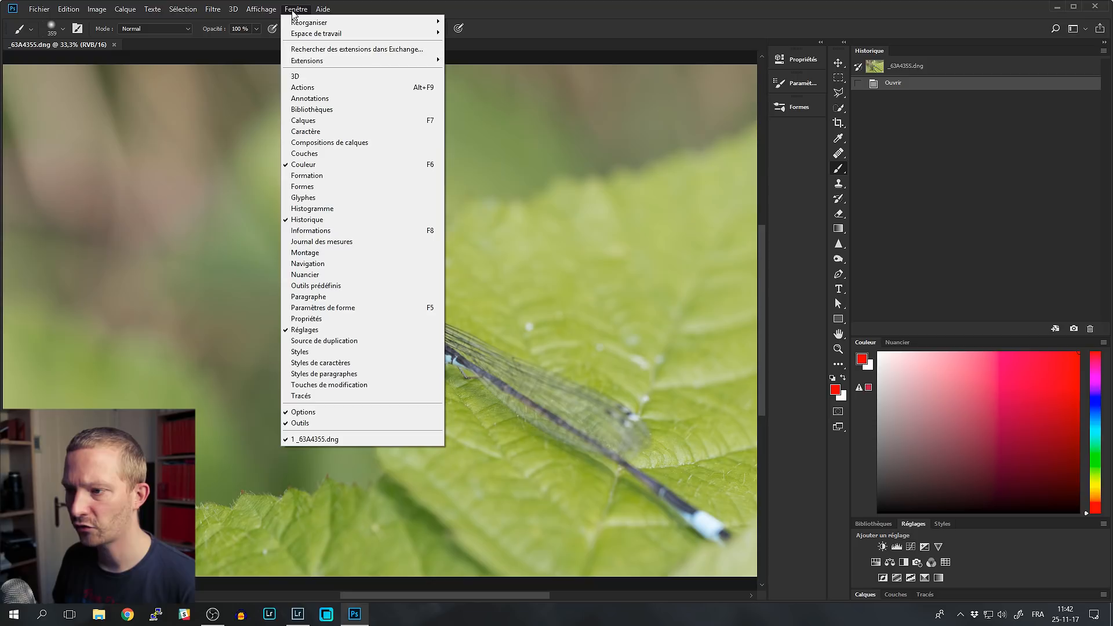
pyautogui.moveTo(285, 34)
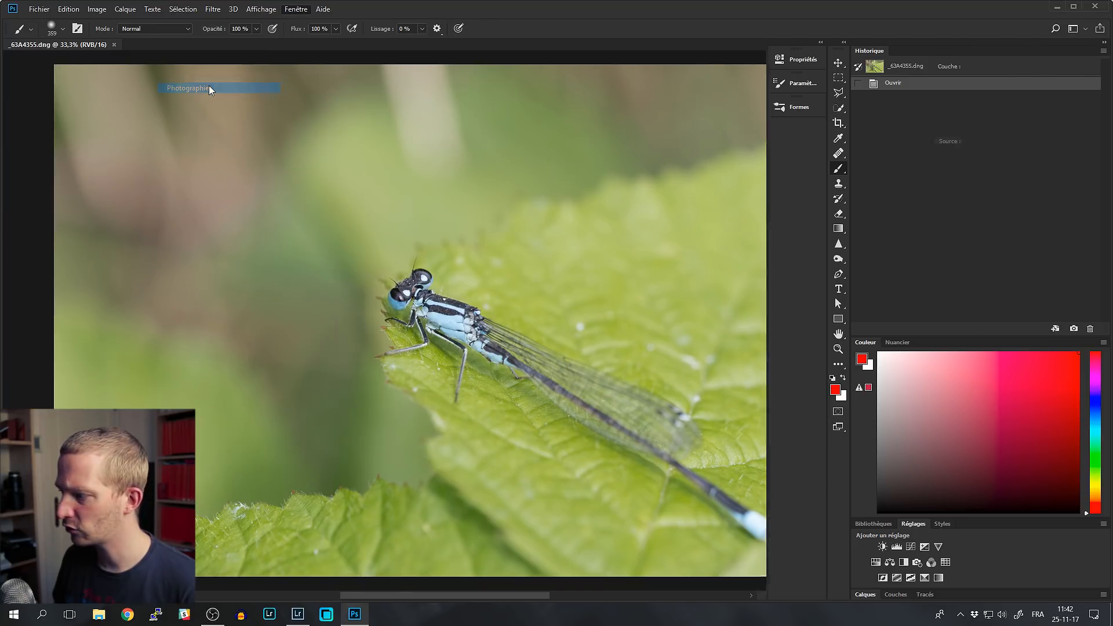
pyautogui.click(211, 90)
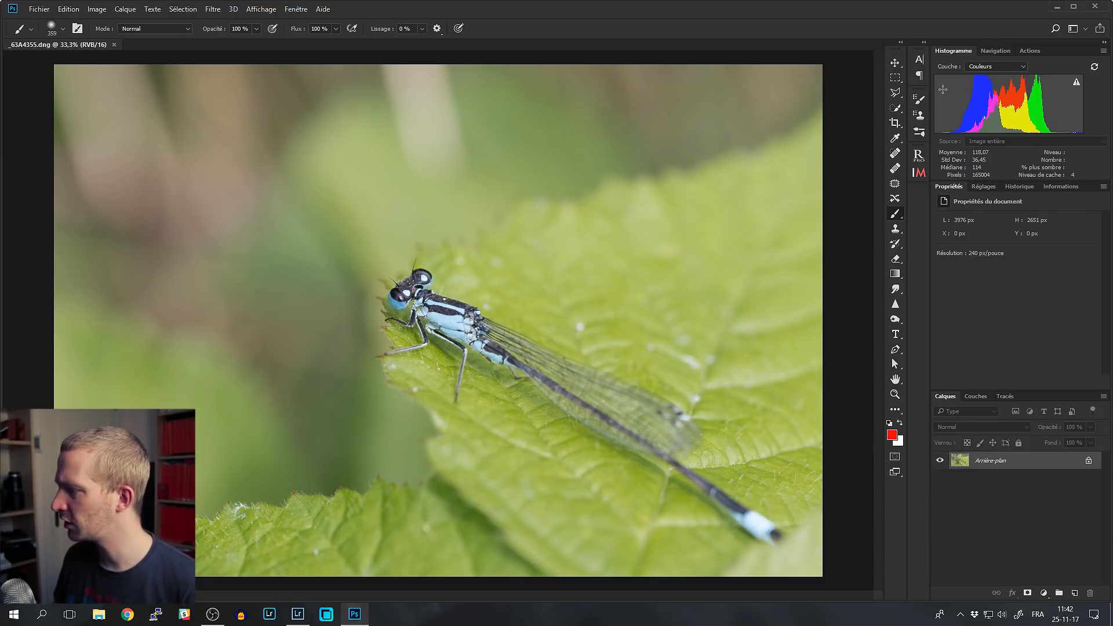
# Look through the Navigation, Histogramme, Réglages, Historique and Informations views of the Photographie workspace
pyautogui.click(994, 51)
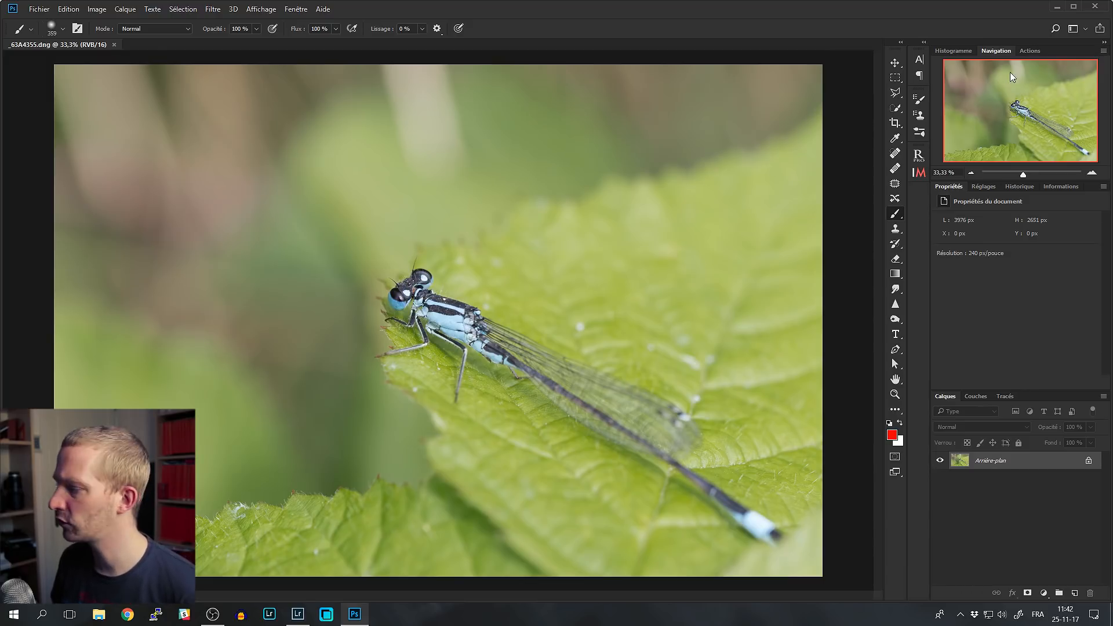
pyautogui.click(946, 51)
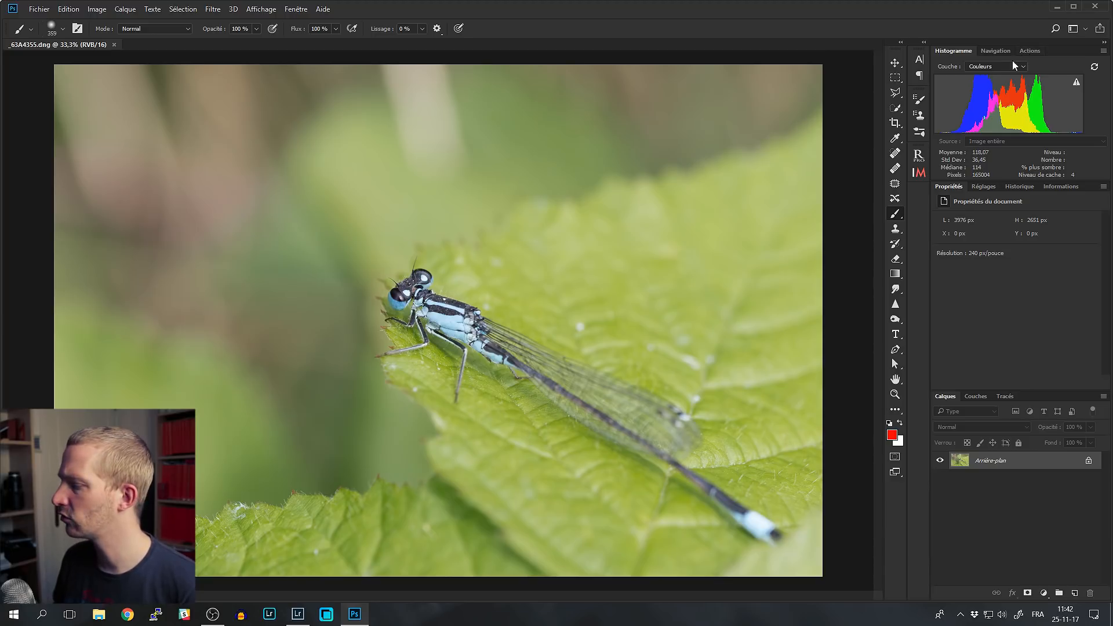
pyautogui.click(968, 187)
pyautogui.click(1025, 185)
pyautogui.click(1036, 188)
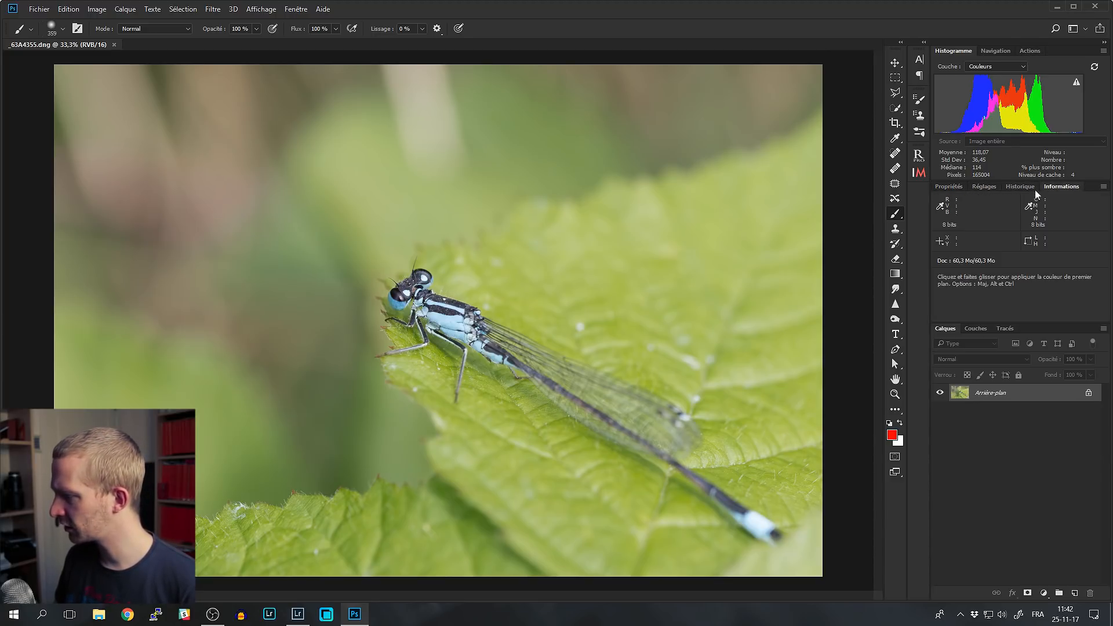
# Show the Propriétés panel, shrink it to give the Calques panel more room, and look through the list of available panels
pyautogui.click(956, 186)
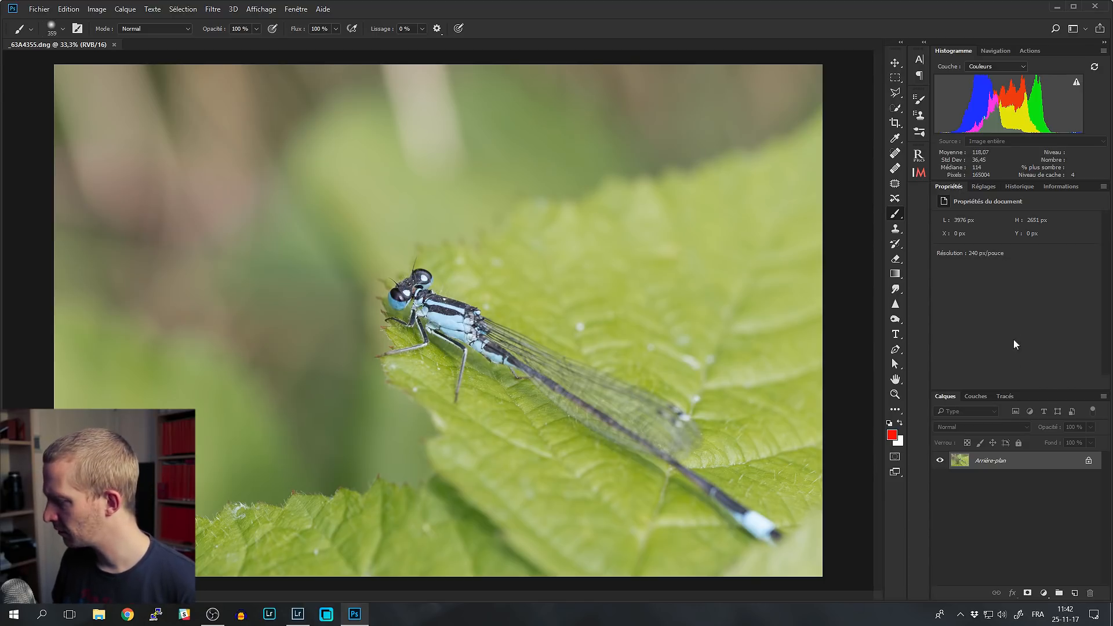
pyautogui.moveTo(1022, 389); pyautogui.dragTo(1019, 304)
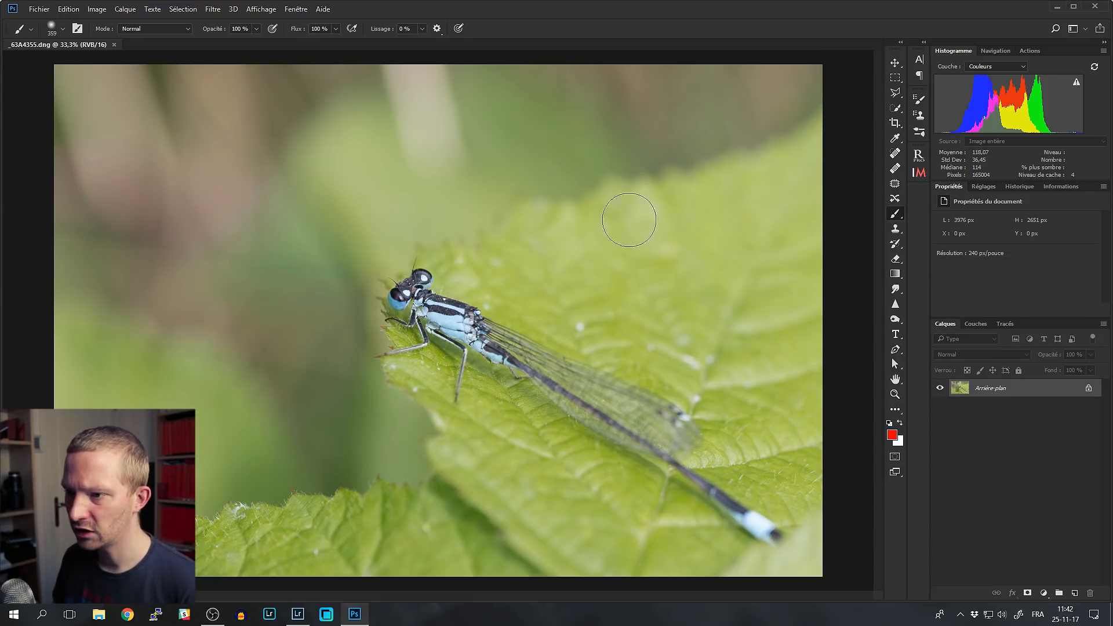
pyautogui.click(297, 9)
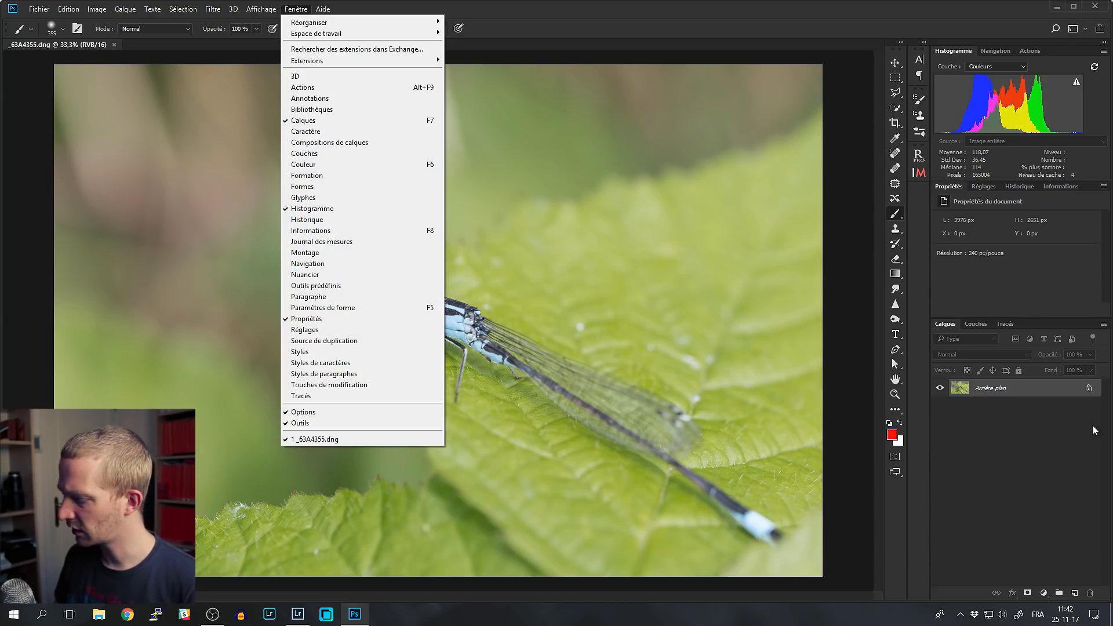
pyautogui.click(1035, 464)
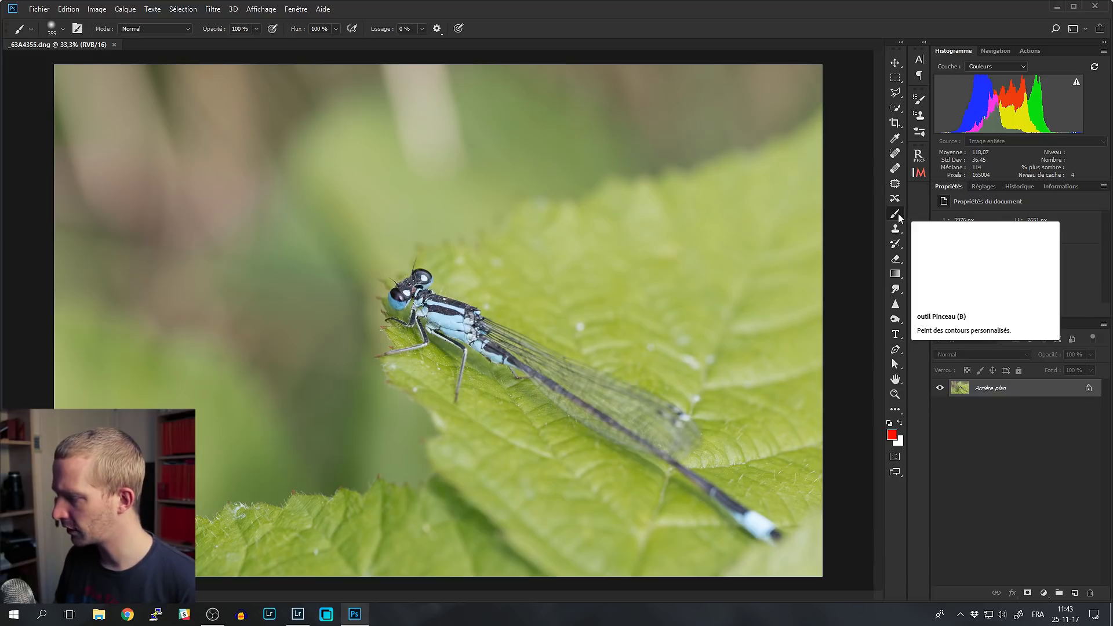
# Paint a winding red brush stroke across the damselfly directly on the Arrière-plan layer
pyautogui.click(892, 435)
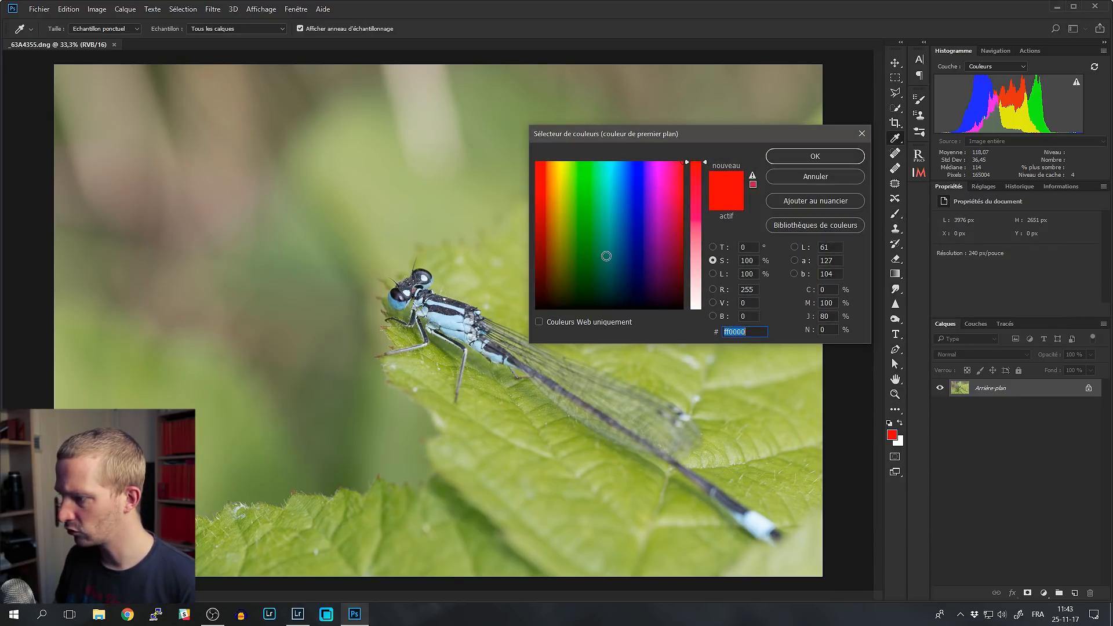
pyautogui.click(803, 157)
pyautogui.click(895, 213)
pyautogui.moveTo(565, 148)
pyautogui.mouseDown()
pyautogui.moveTo(497, 182)
pyautogui.moveTo(473, 321)
pyautogui.moveTo(404, 448)
pyautogui.moveTo(328, 471)
pyautogui.mouseUp()
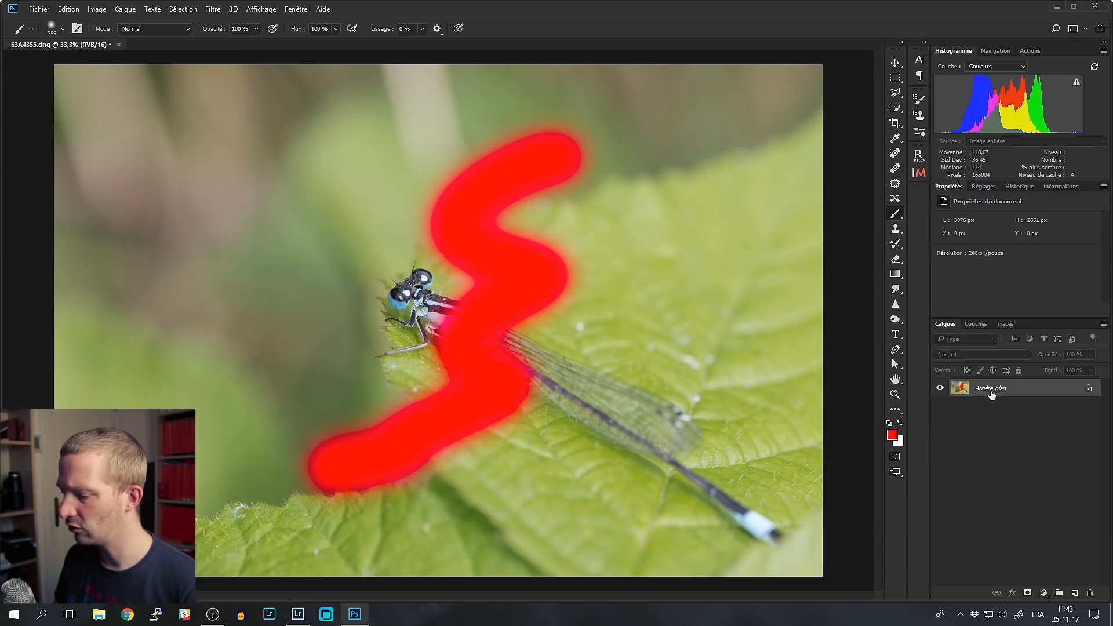
# Try to erase the middle of the red stroke with the Eraser on Arrière-plan, and undo the erasing
pyautogui.press('e')
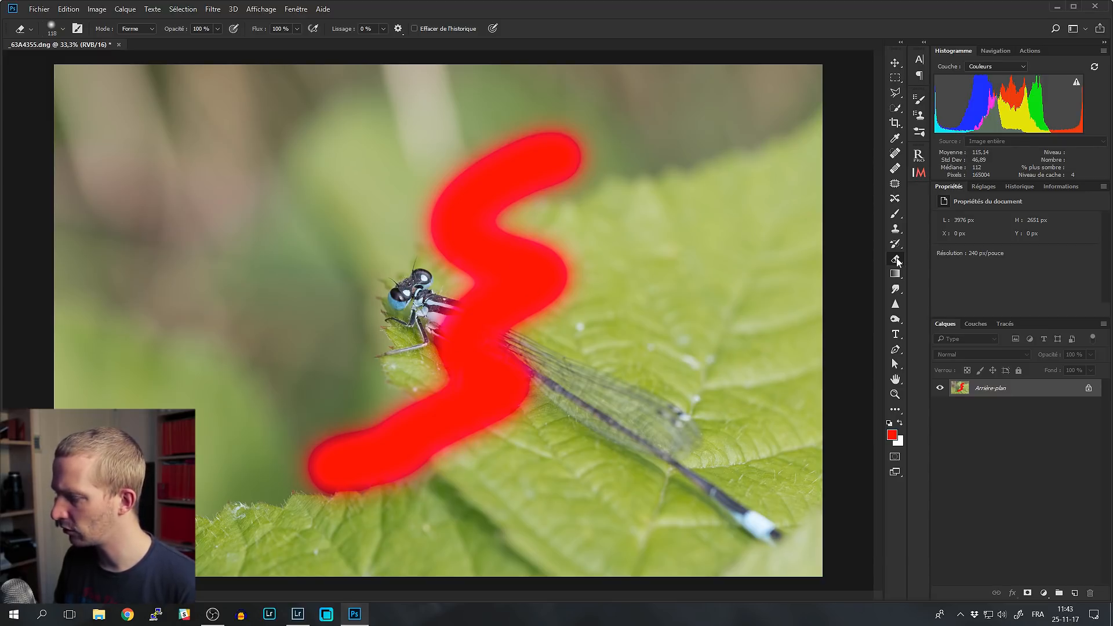
pyautogui.moveTo(561, 233)
pyautogui.mouseDown()
pyautogui.moveTo(452, 262)
pyautogui.moveTo(429, 371)
pyautogui.moveTo(432, 466)
pyautogui.mouseUp()
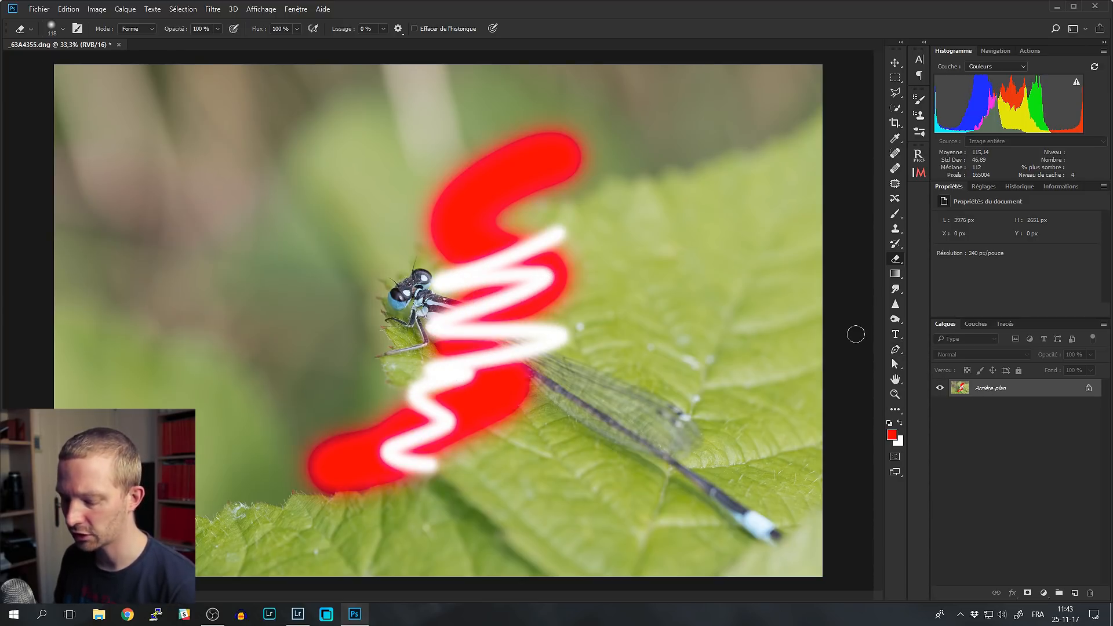
pyautogui.hotkey('ctrl', 'z')
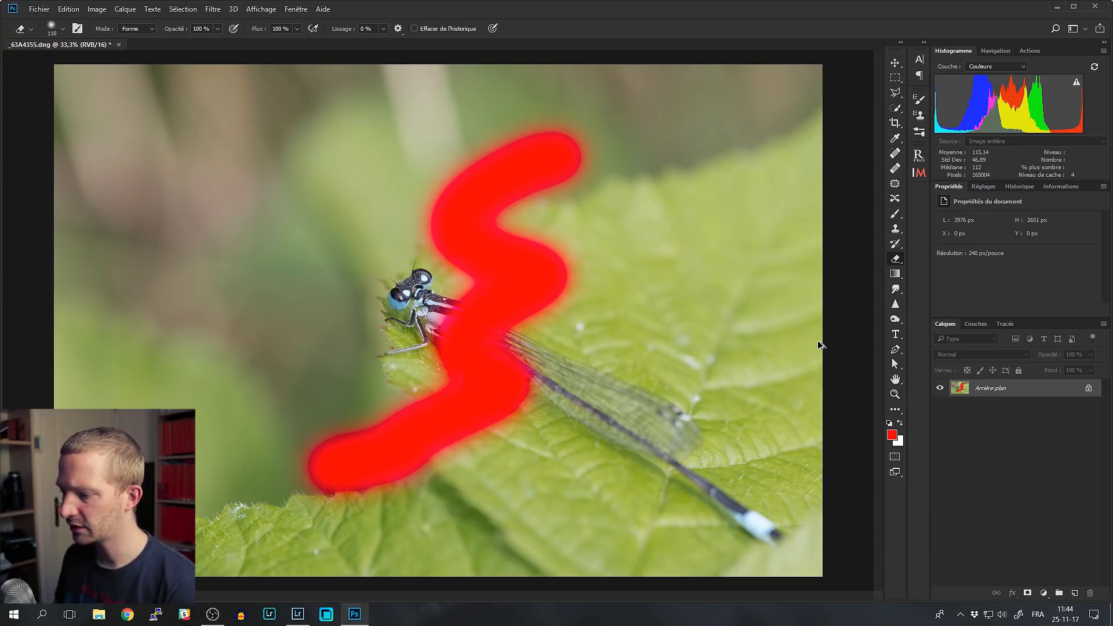
# Step back to undo the red brush stroke on Arrière-plan, and view the available undo and step commands
pyautogui.hotkey('ctrl', 'alt', 'z')
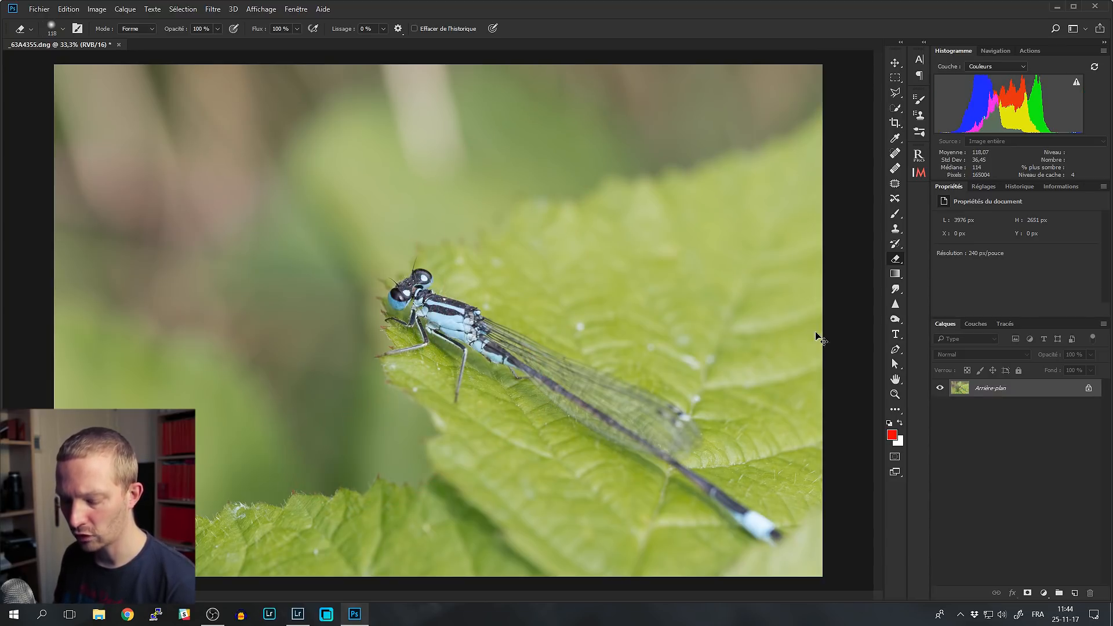
pyautogui.click(68, 9)
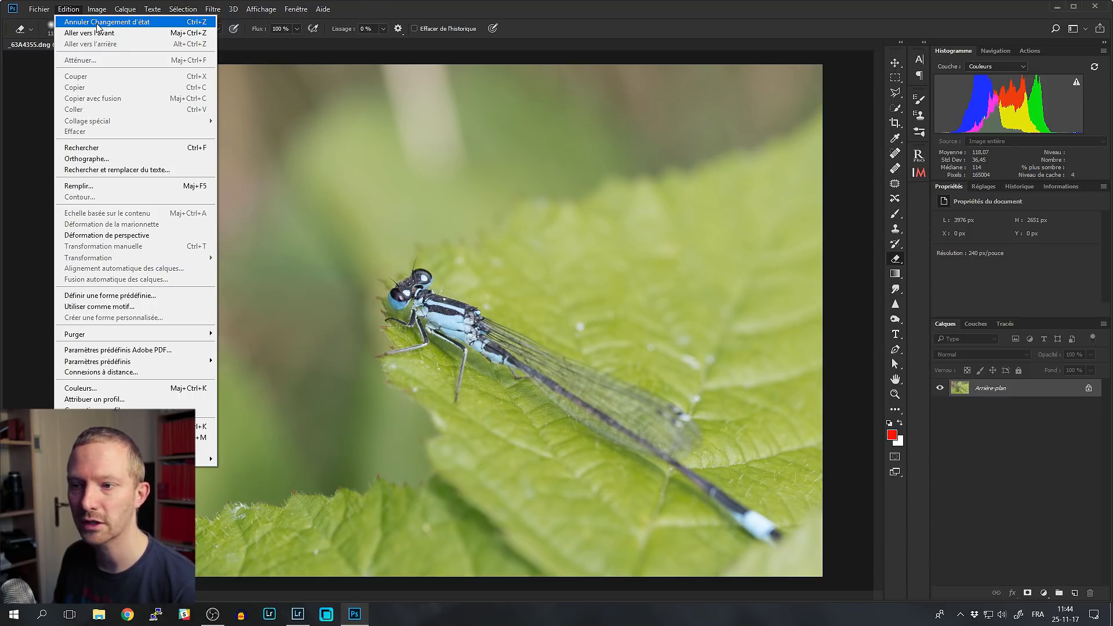
pyautogui.click(459, 5)
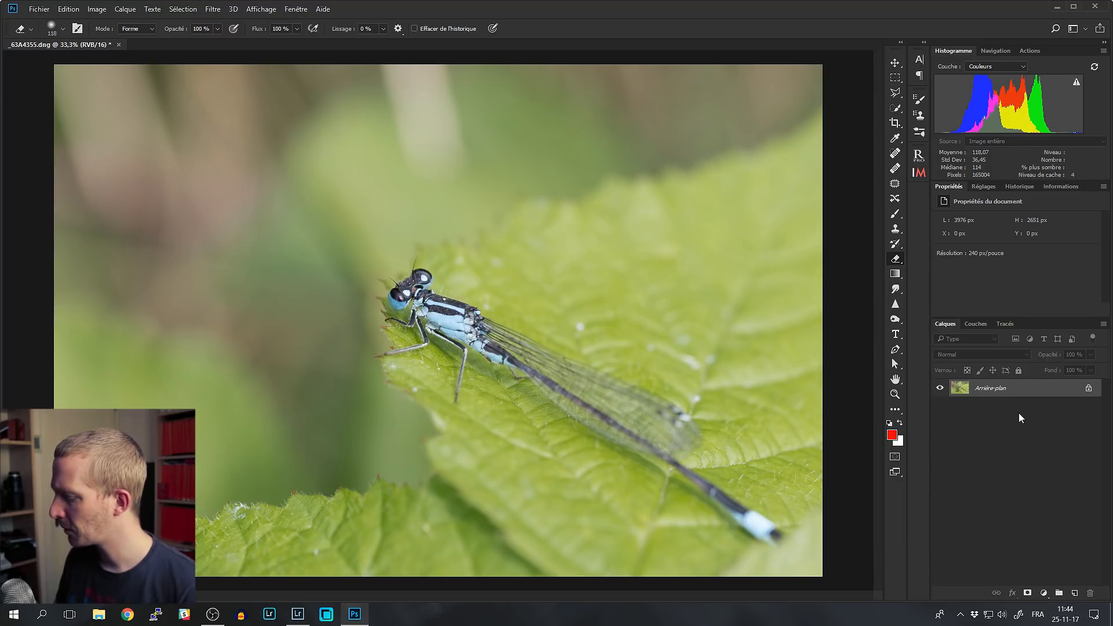
# Create a new layer above Arrière-plan and paint a small red patch on it with the Brush, over the leaf behind the damselfly
pyautogui.click(1076, 593)
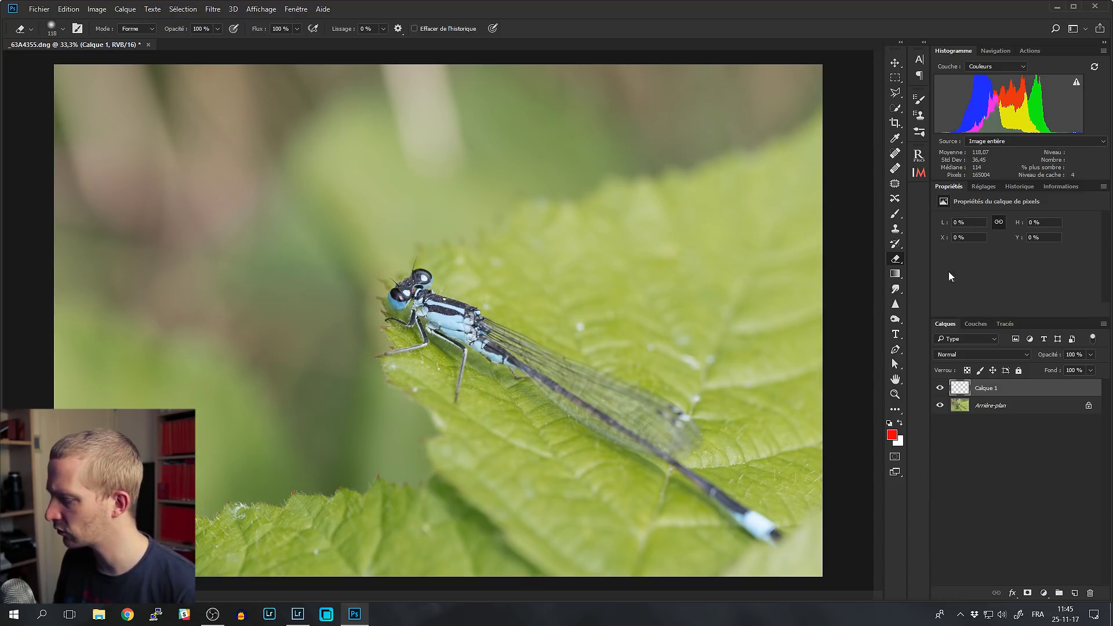
pyautogui.click(940, 389)
pyautogui.click(940, 389)
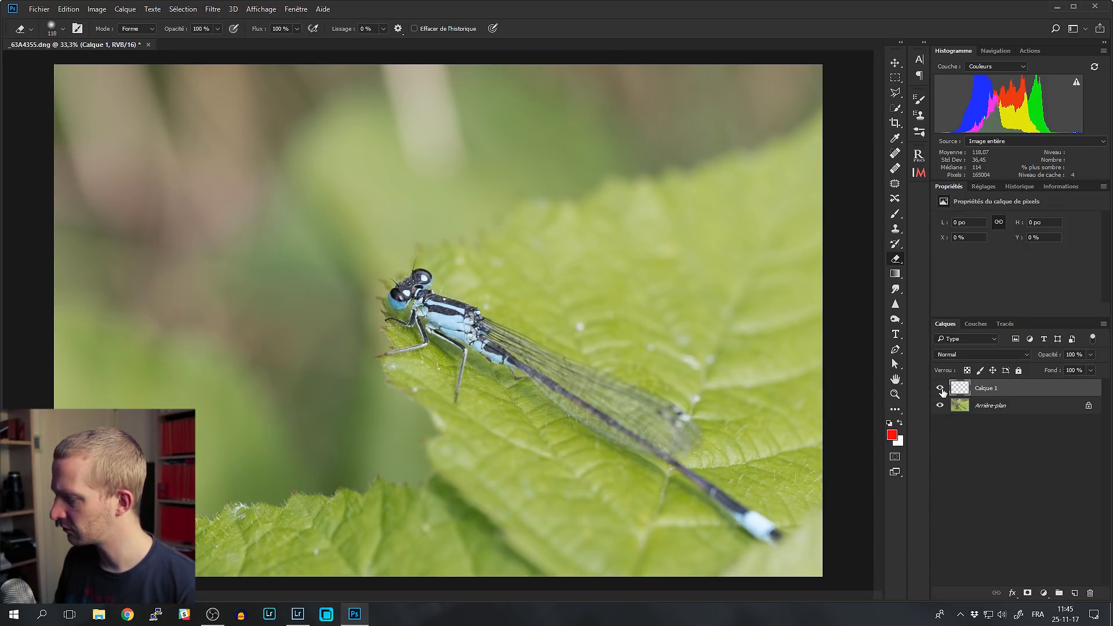
pyautogui.press('b')
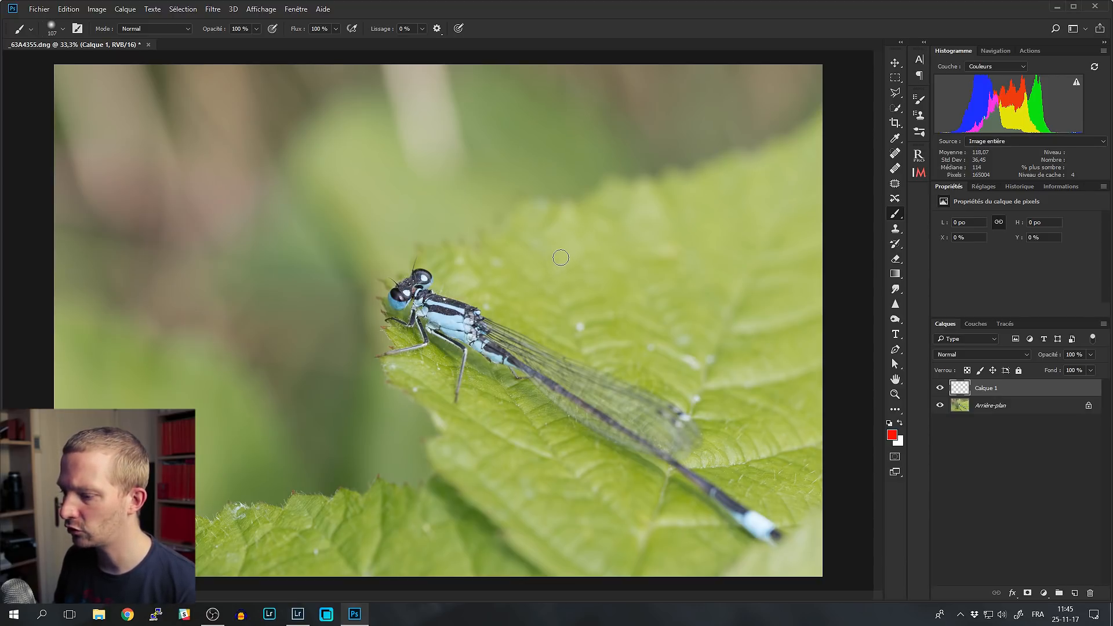
pyautogui.moveTo(568, 248); pyautogui.dragTo(567, 281)
pyautogui.moveTo(604, 253); pyautogui.dragTo(577, 264)
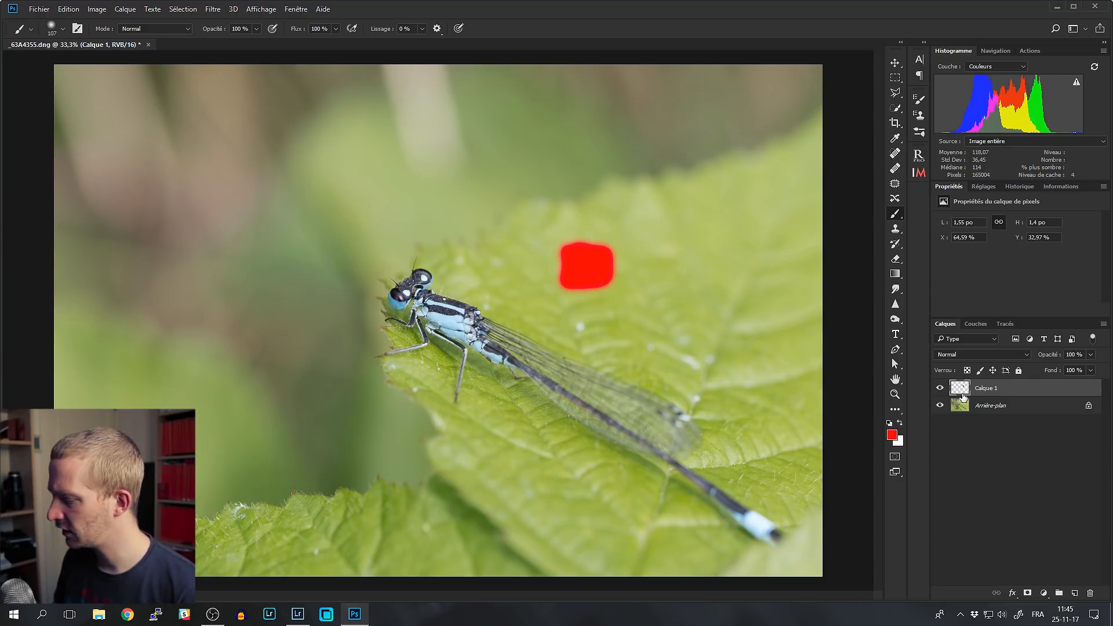
# Hide and show the red patch layer Calque 1, and try deleting it before undoing the deletion
pyautogui.click(940, 389)
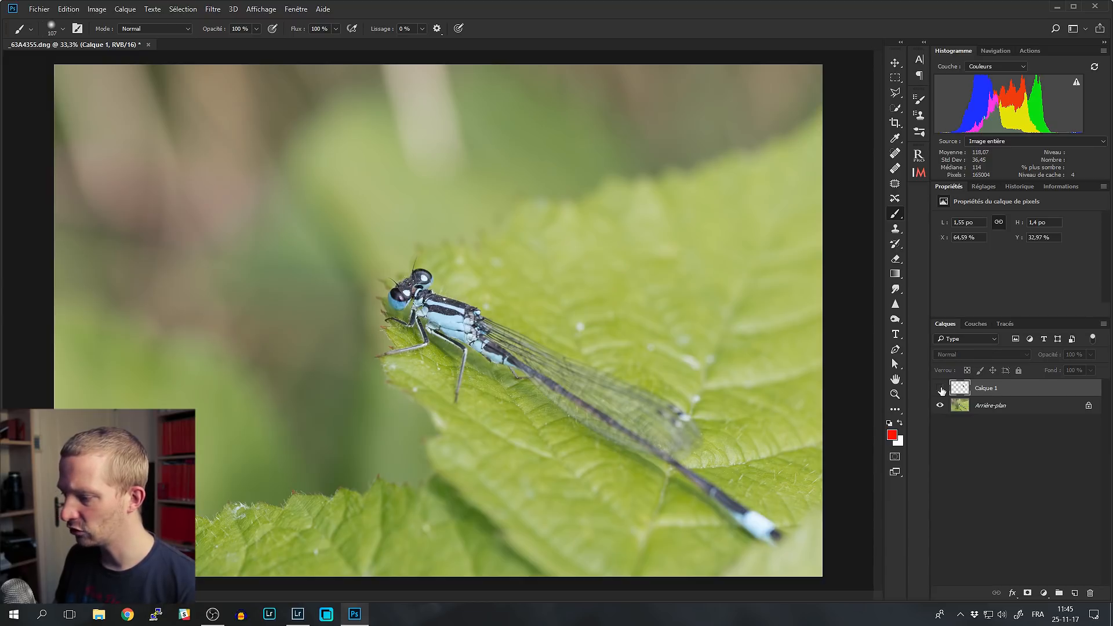
pyautogui.click(941, 389)
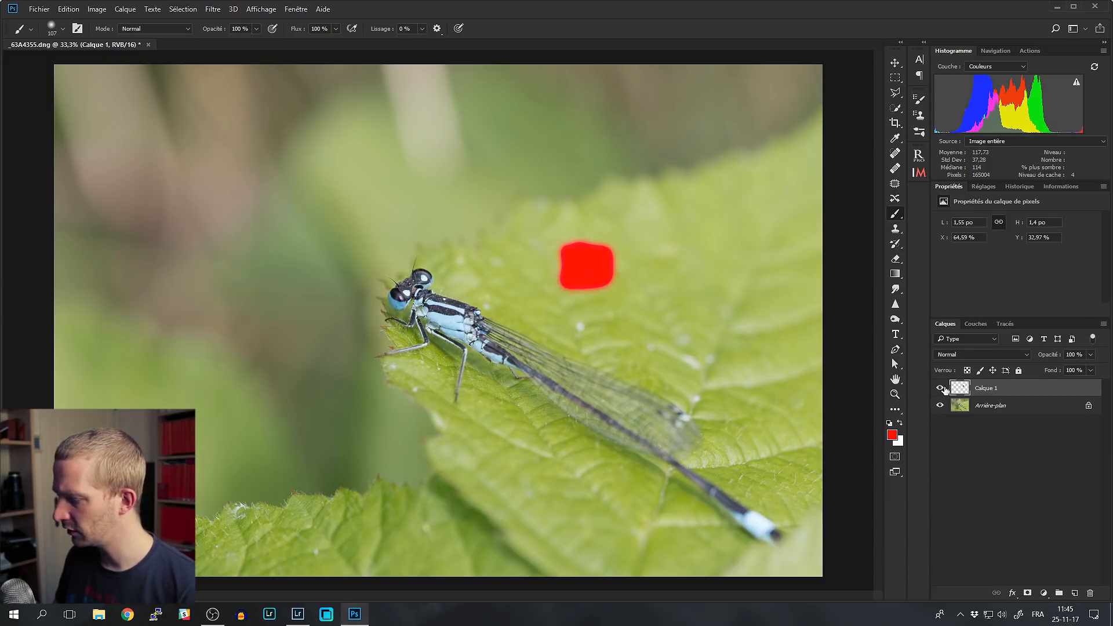
pyautogui.moveTo(1017, 389); pyautogui.dragTo(1091, 592)
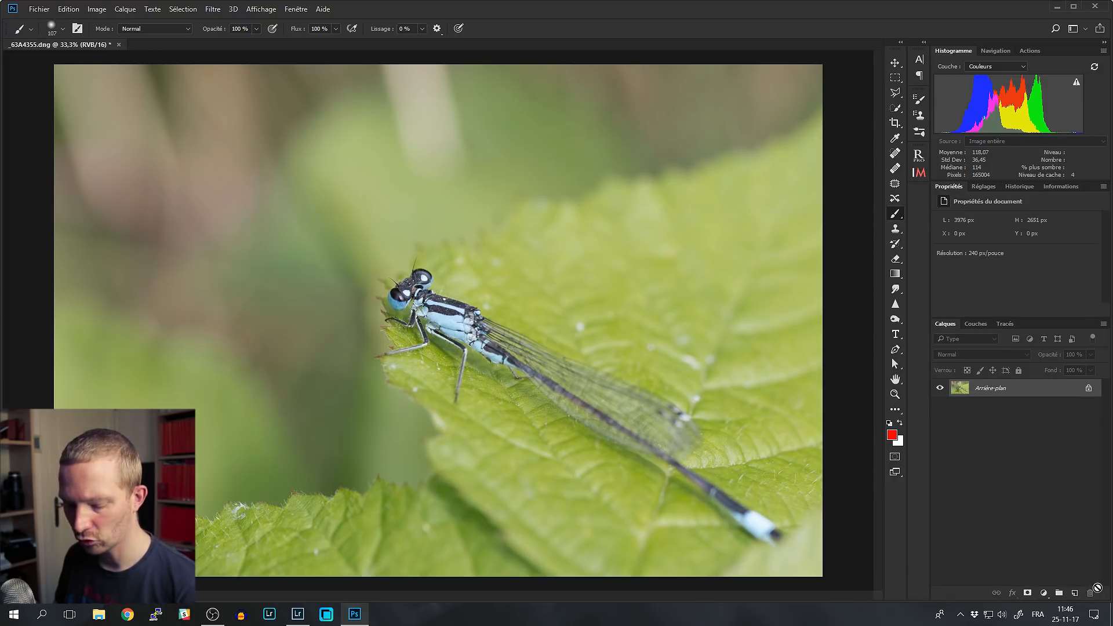
pyautogui.hotkey('ctrl', 'z')
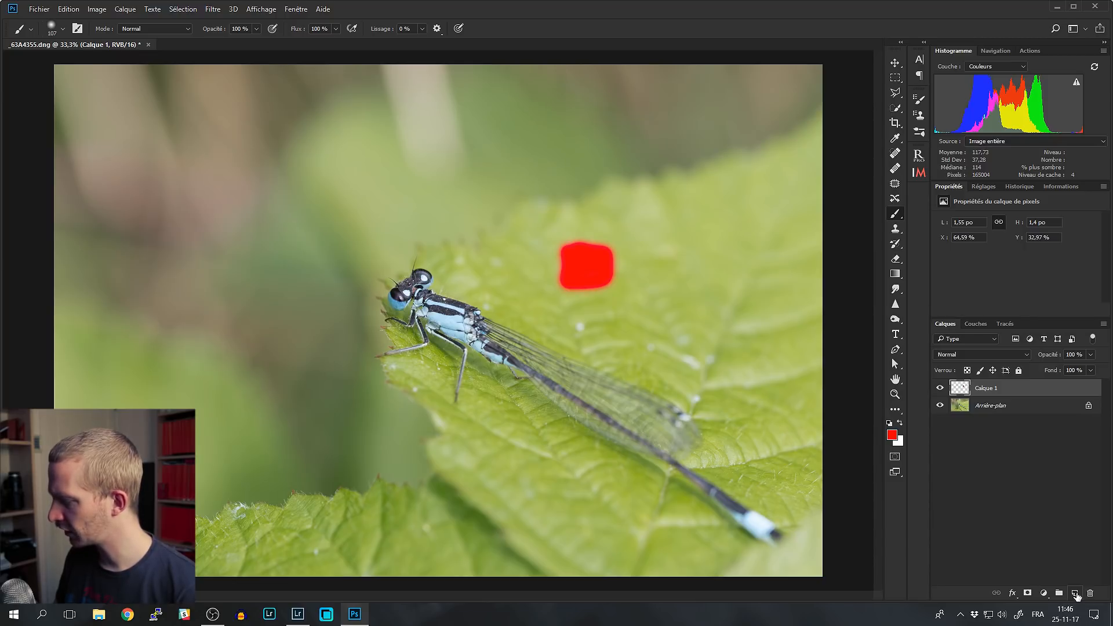
# Add another layer above Calque 1, set the foreground color to blue 3000ff, and paint a blue patch overlapping the red one
pyautogui.click(1075, 594)
pyautogui.click(892, 435)
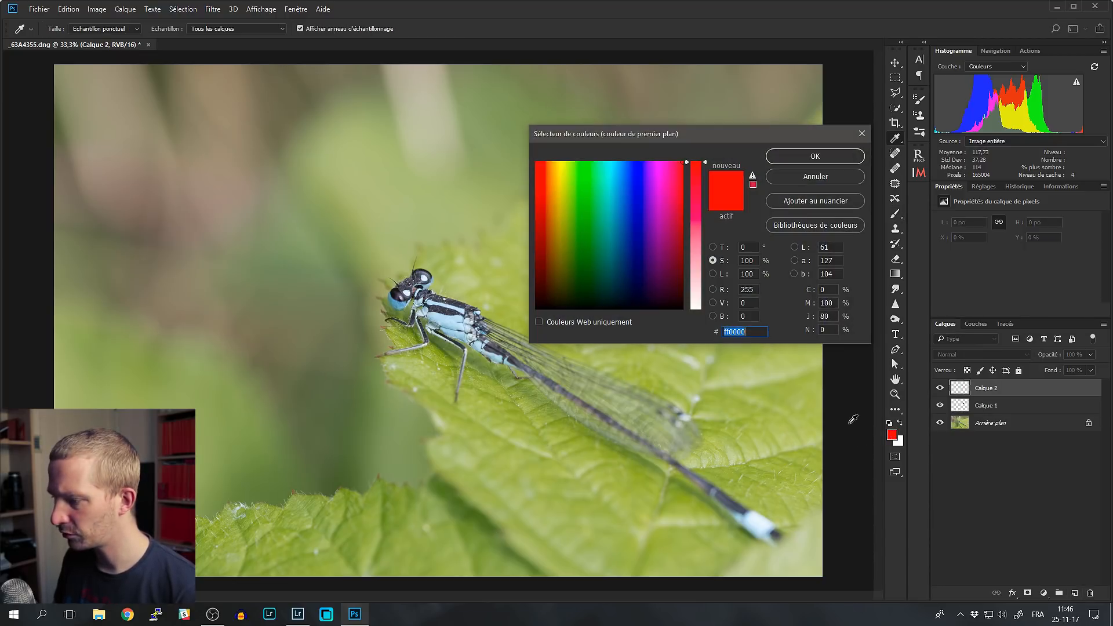
pyautogui.click(638, 167)
pyautogui.moveTo(638, 167); pyautogui.dragTo(639, 157)
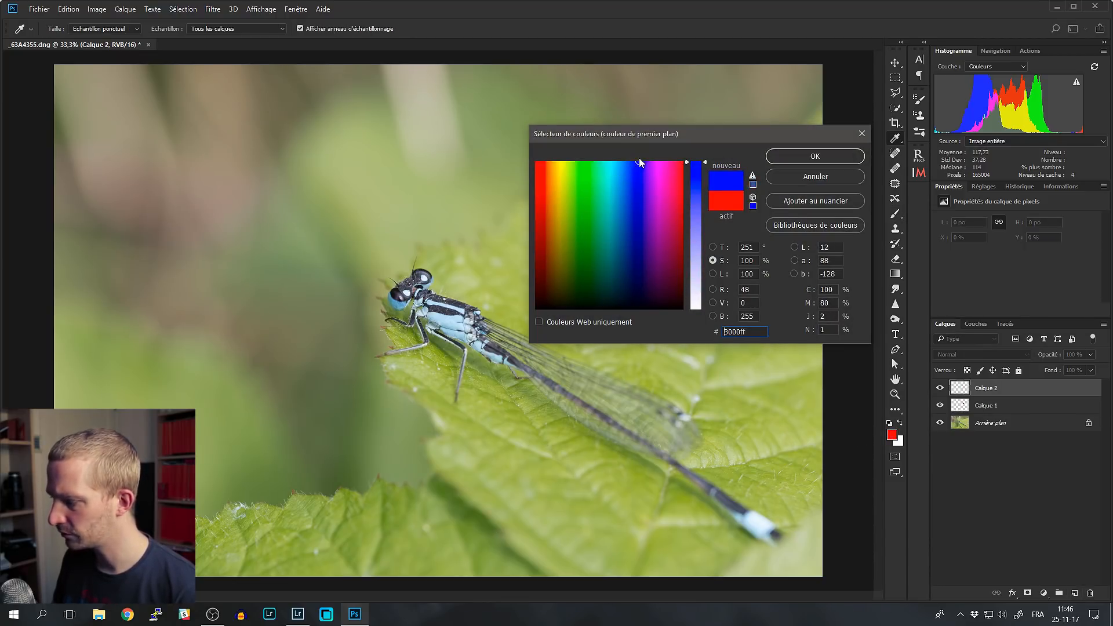
pyautogui.click(806, 157)
pyautogui.press('b')
pyautogui.moveTo(595, 216)
pyautogui.mouseDown()
pyautogui.moveTo(599, 262)
pyautogui.moveTo(628, 258)
pyautogui.moveTo(619, 220)
pyautogui.moveTo(601, 219)
pyautogui.moveTo(608, 246)
pyautogui.moveTo(619, 236)
pyautogui.moveTo(611, 271)
pyautogui.moveTo(592, 267)
pyautogui.moveTo(601, 220)
pyautogui.mouseUp()
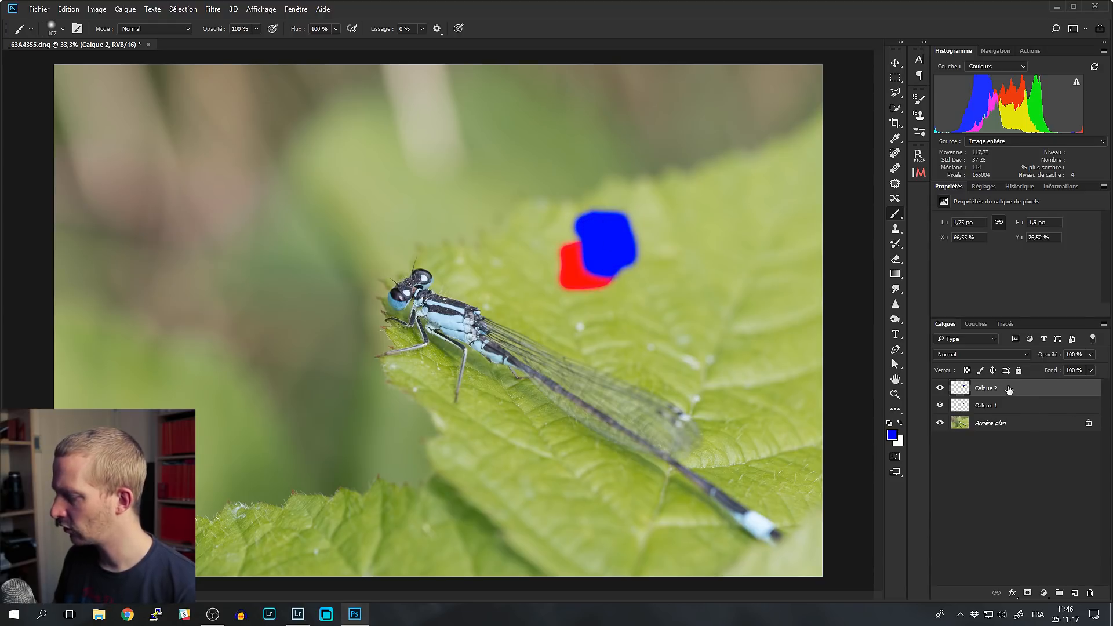
# Add an empty layer directly above Arrière-plan, and delete that layer
pyautogui.click(1008, 424)
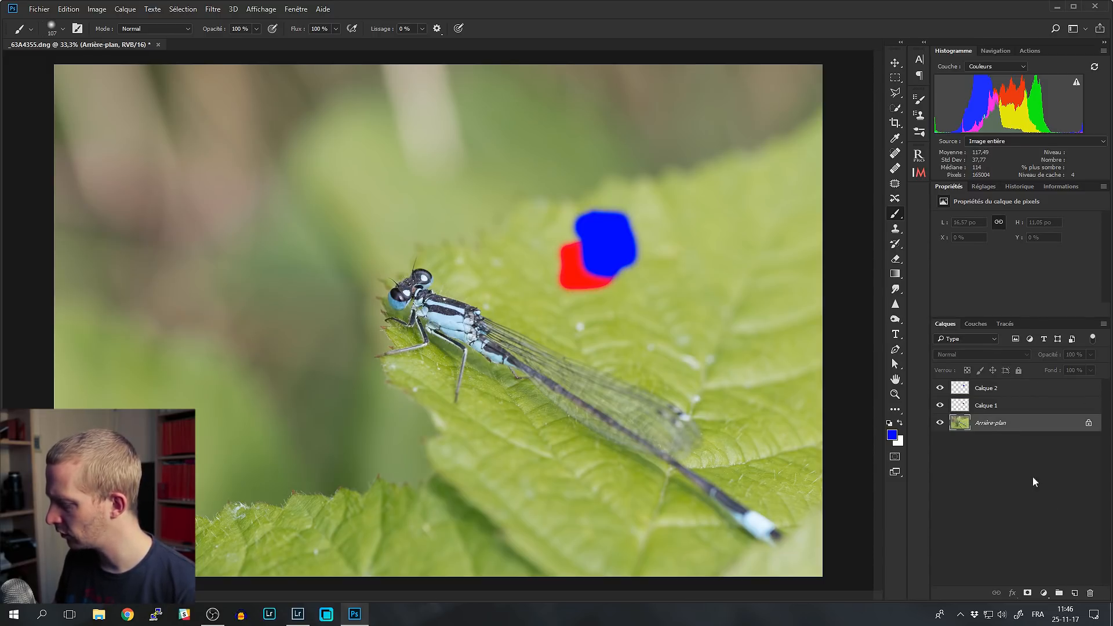
pyautogui.click(1075, 593)
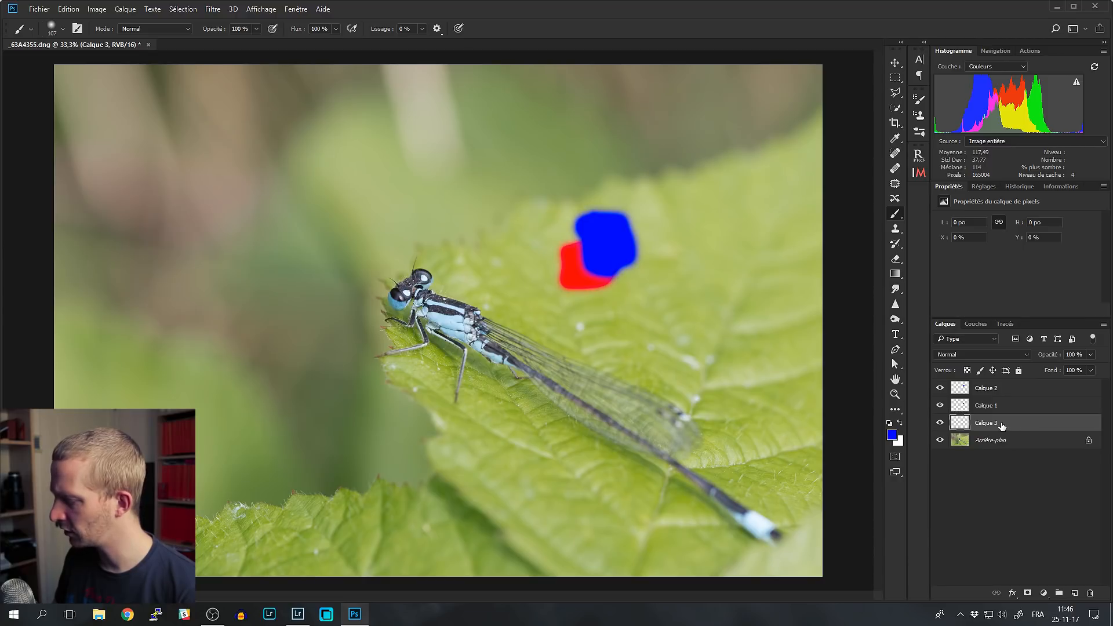
pyautogui.moveTo(1001, 425); pyautogui.dragTo(1095, 590)
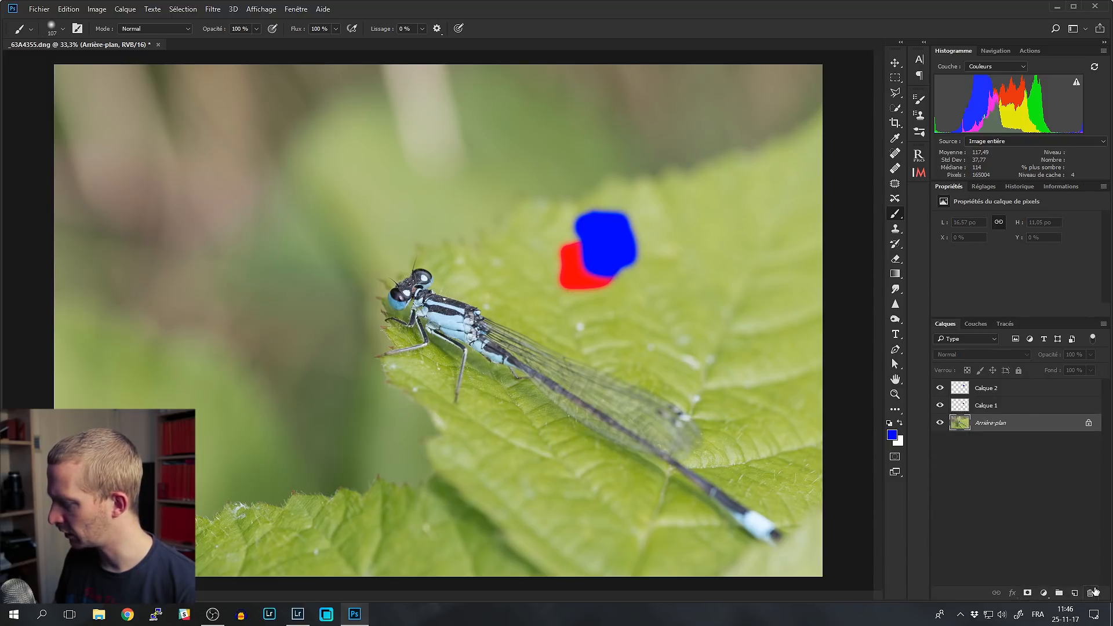
# Select the individual layers in turn, and move the blue patch layer Calque 2 beneath Calque 1
pyautogui.click(992, 404)
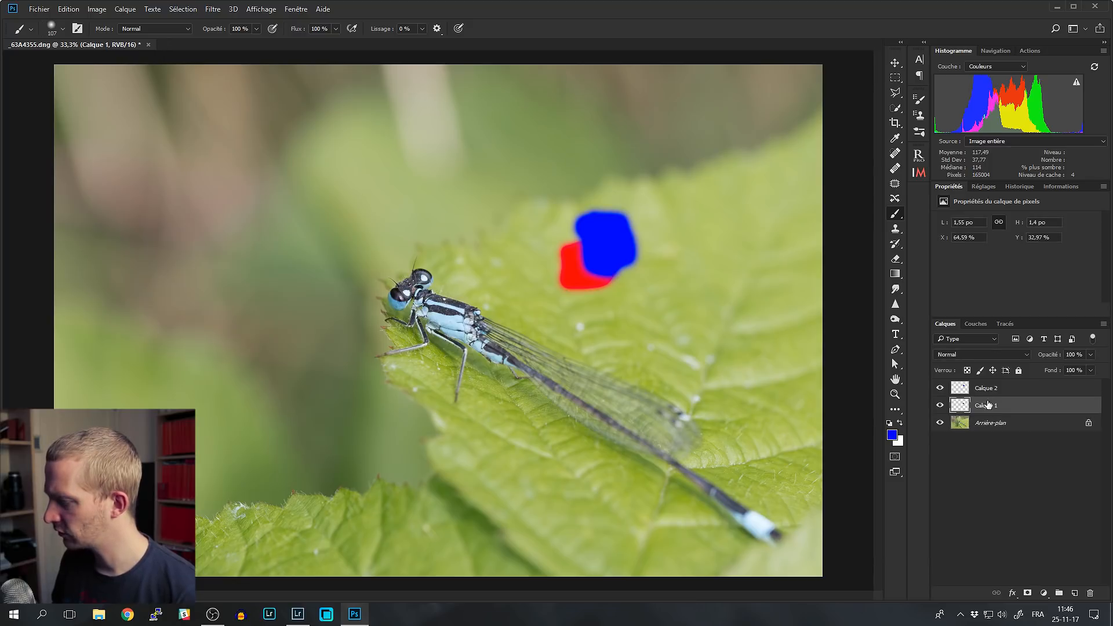
pyautogui.click(990, 392)
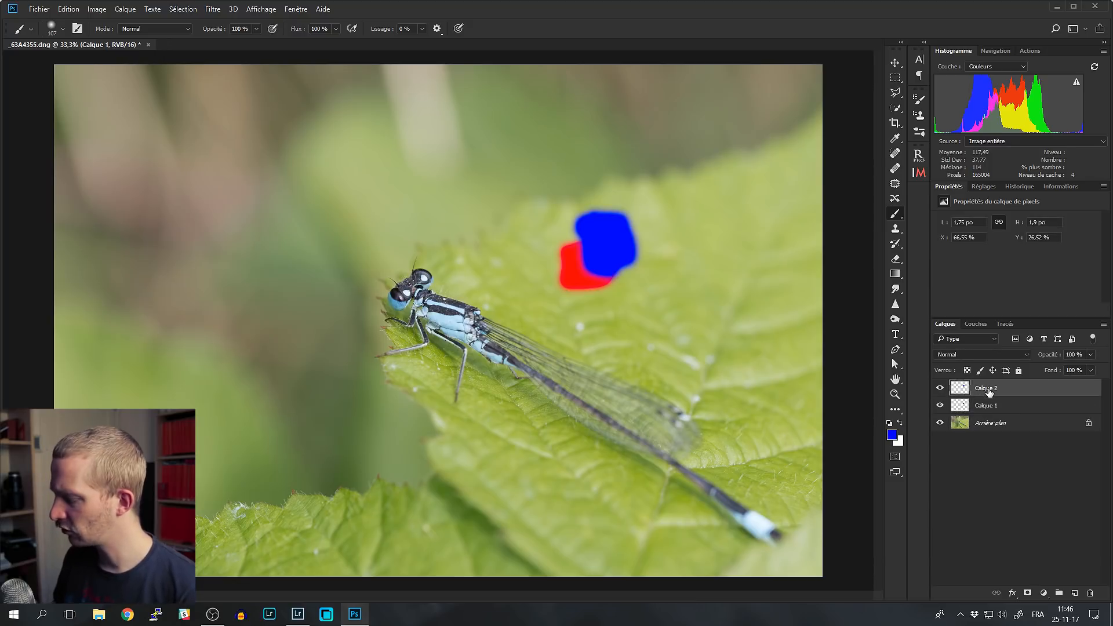
pyautogui.click(993, 424)
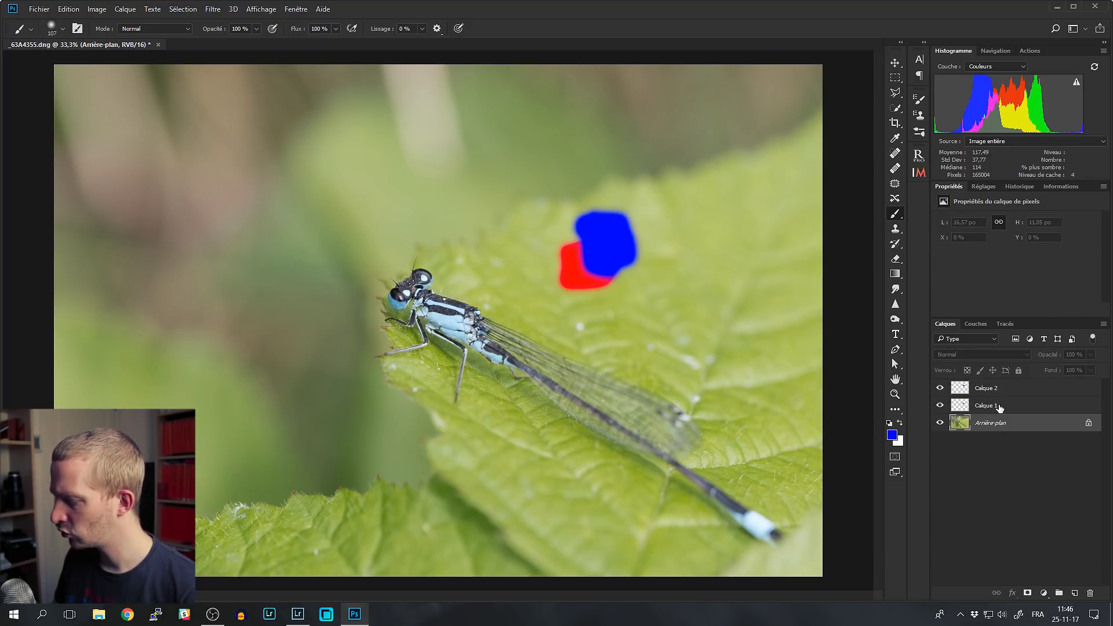
pyautogui.click(999, 407)
pyautogui.click(994, 388)
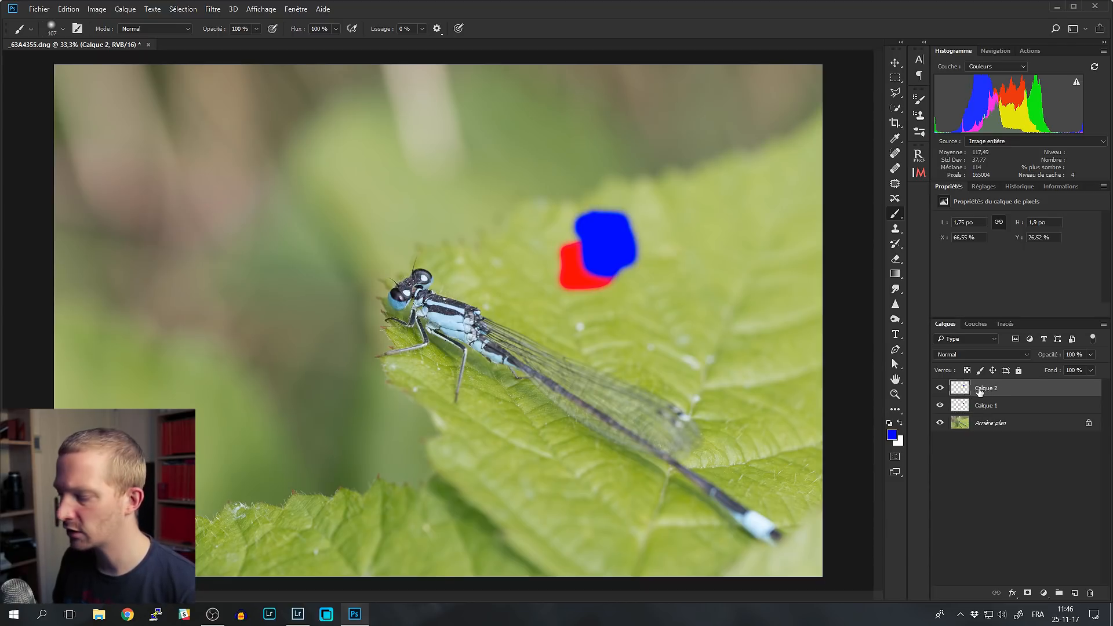
pyautogui.moveTo(1001, 392); pyautogui.dragTo(1007, 413)
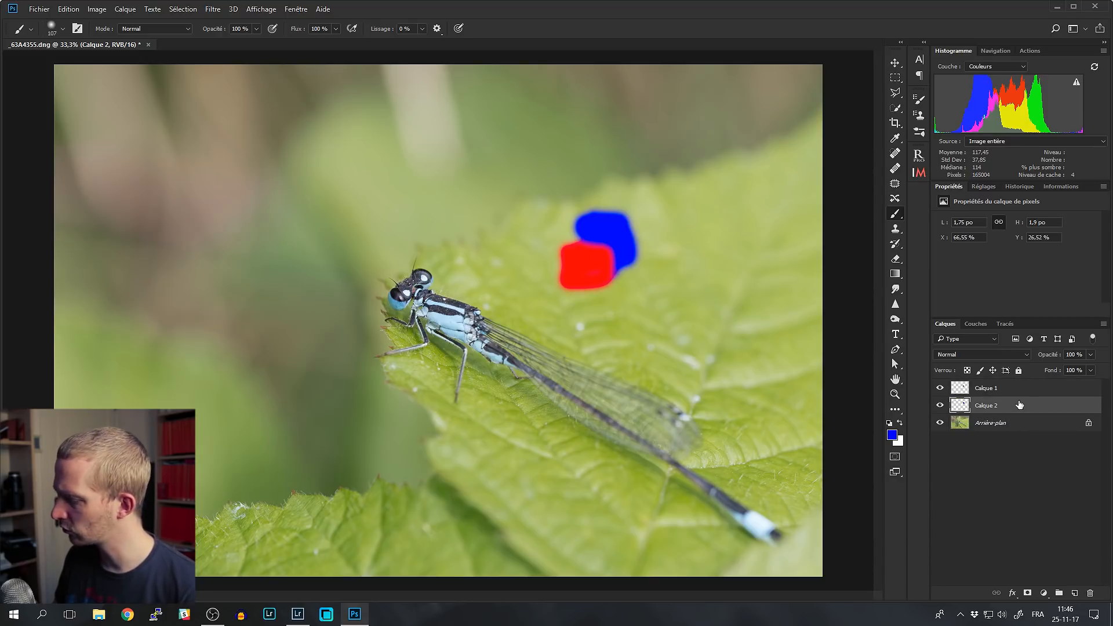
# Select Calque 1 and activate the Eraser, select Calque 1 and Calque 2 together, and return to Arrière-plan alone
pyautogui.moveTo(998, 388)
pyautogui.mouseDown()
pyautogui.moveTo(1005, 413)
pyautogui.moveTo(996, 386)
pyautogui.mouseUp()
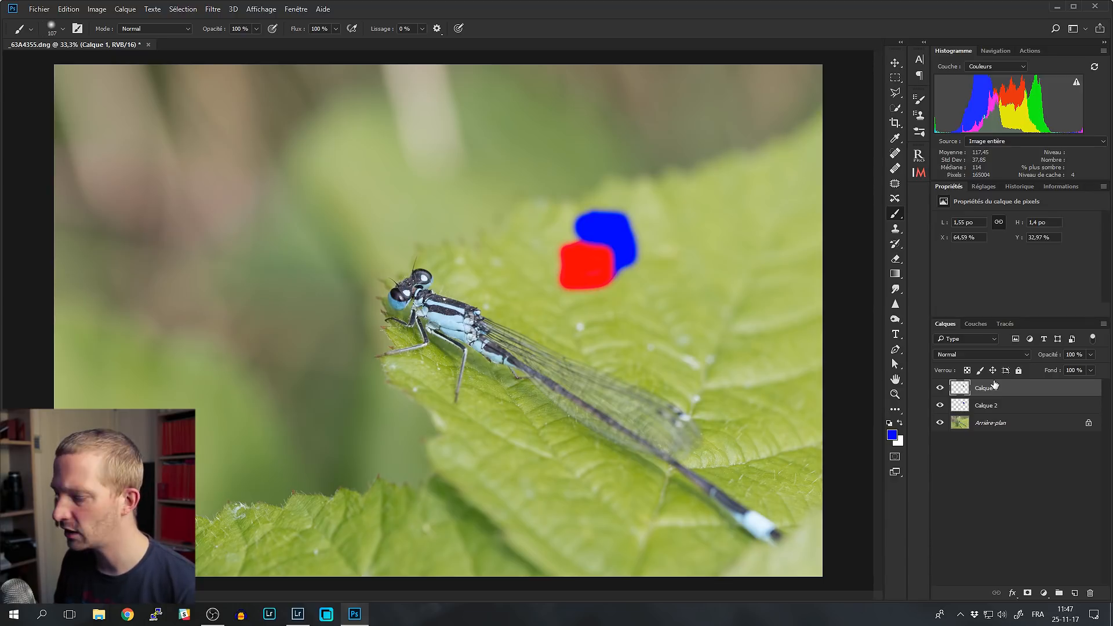
pyautogui.press('e')
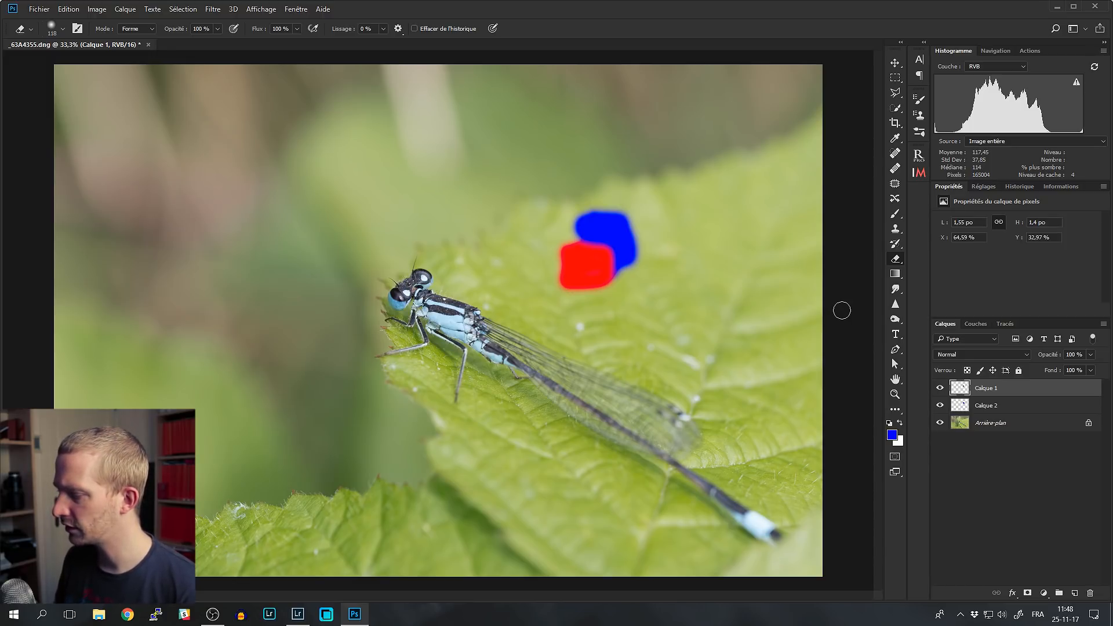
pyautogui.keyDown('ctrl'); pyautogui.click(1008, 412); pyautogui.keyUp('ctrl')
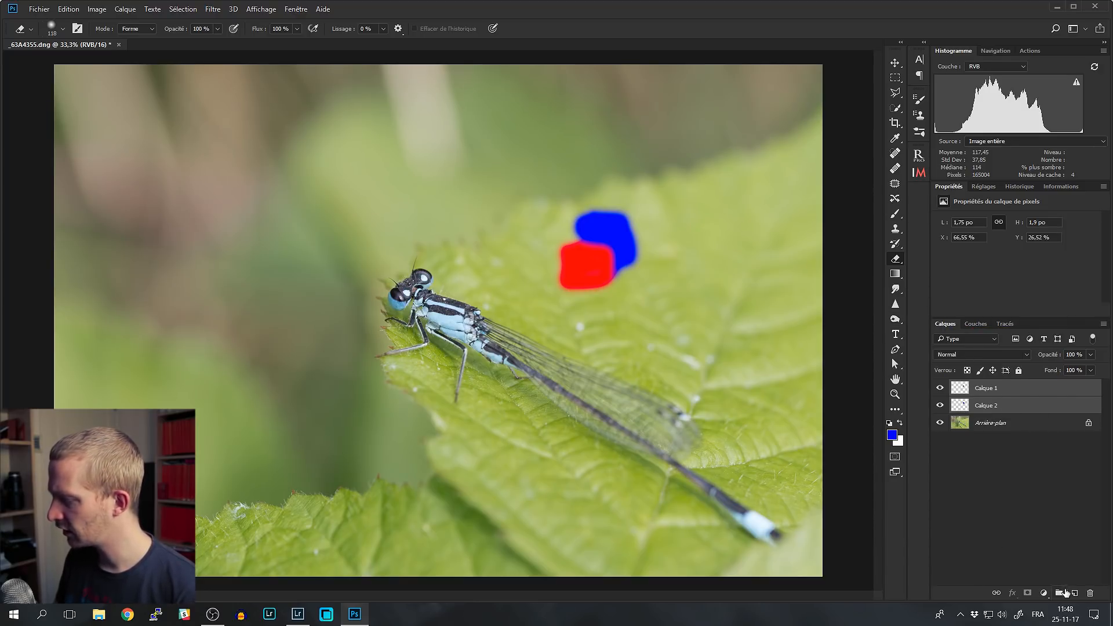
pyautogui.click(1015, 424)
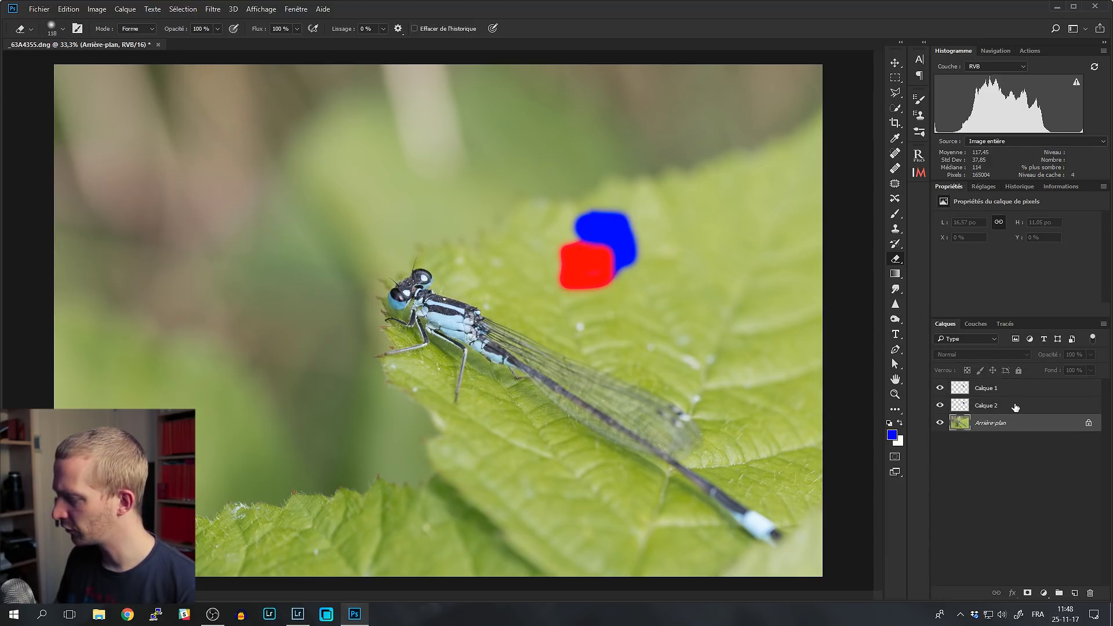
# Select Calque 1 and Calque 2 together, put them in a new group, and expand that group
pyautogui.click(1015, 407)
pyautogui.keyDown('shift'); pyautogui.click(1016, 390); pyautogui.keyUp('shift')
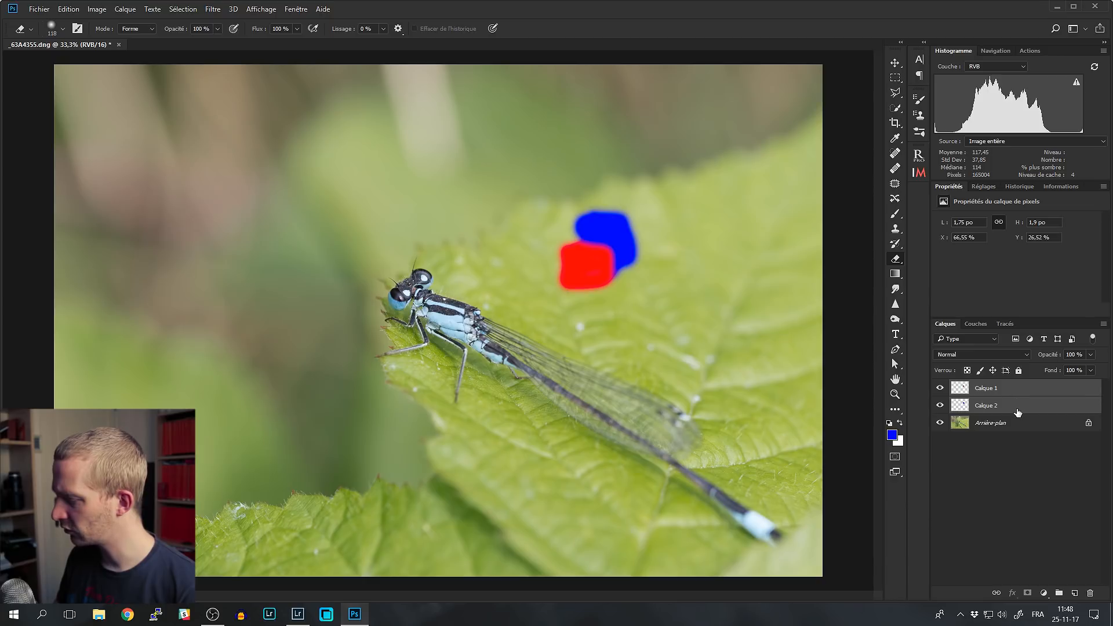
pyautogui.click(1019, 412)
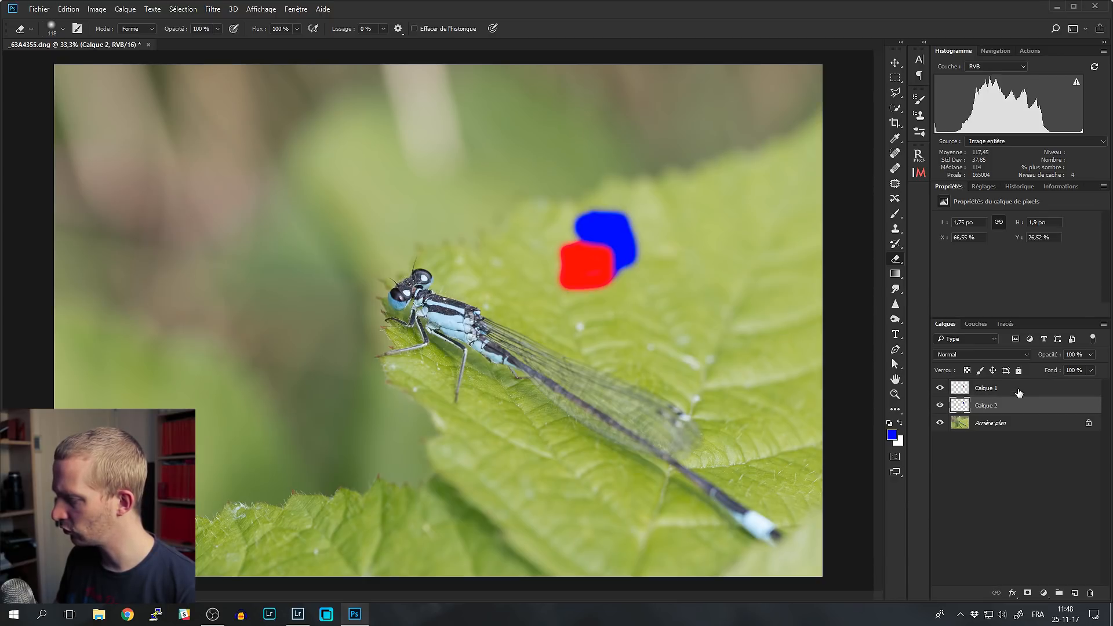
pyautogui.keyDown('shift'); pyautogui.click(1018, 392); pyautogui.keyUp('shift')
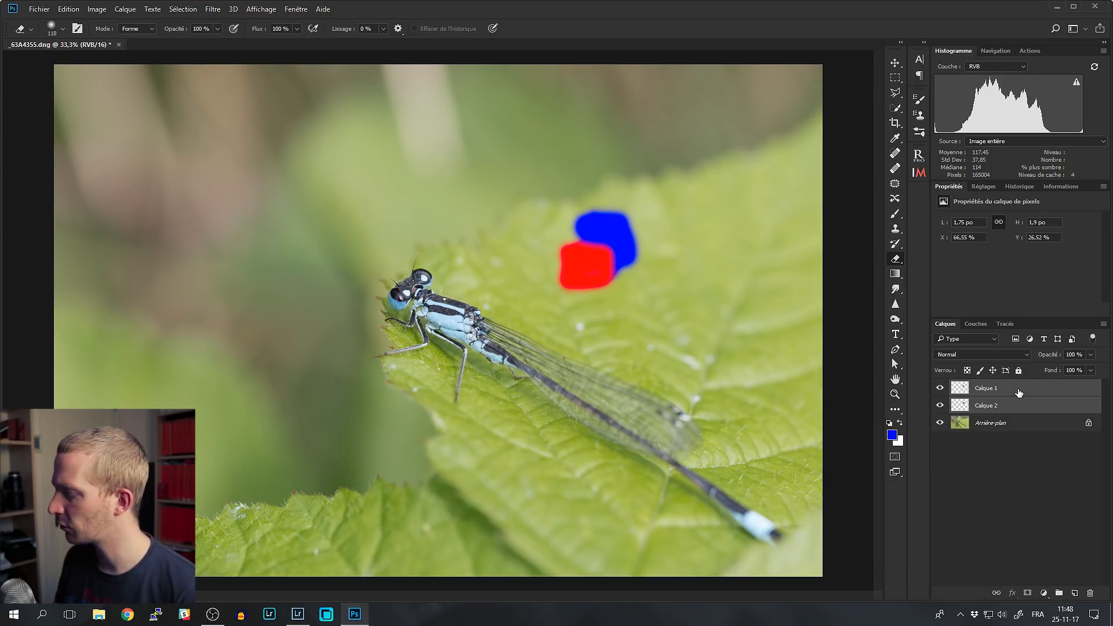
pyautogui.click(1058, 594)
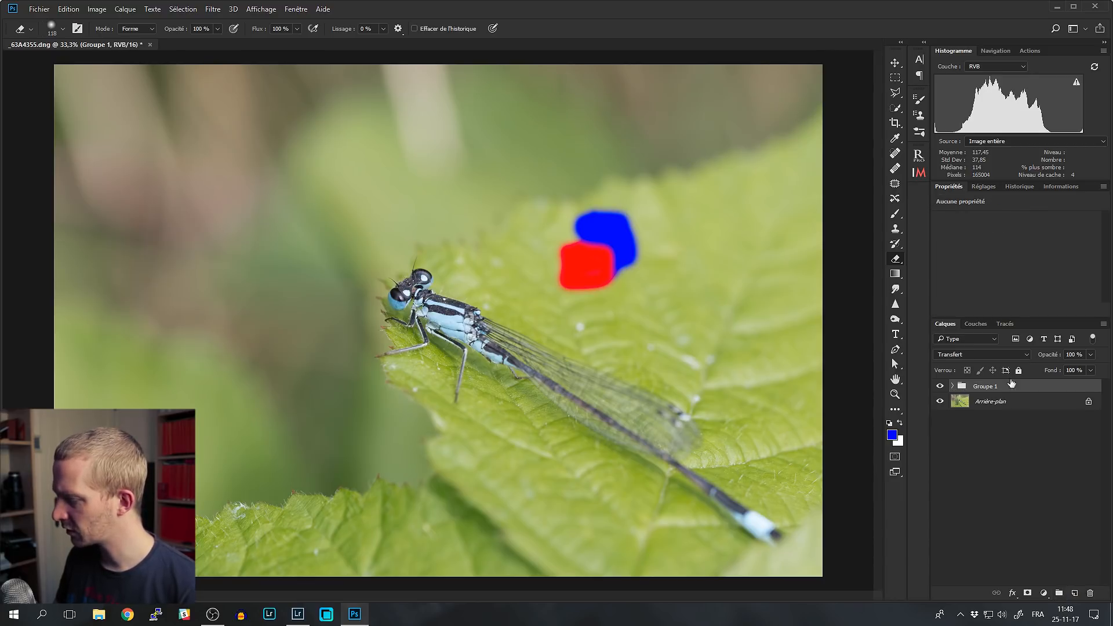
pyautogui.click(953, 386)
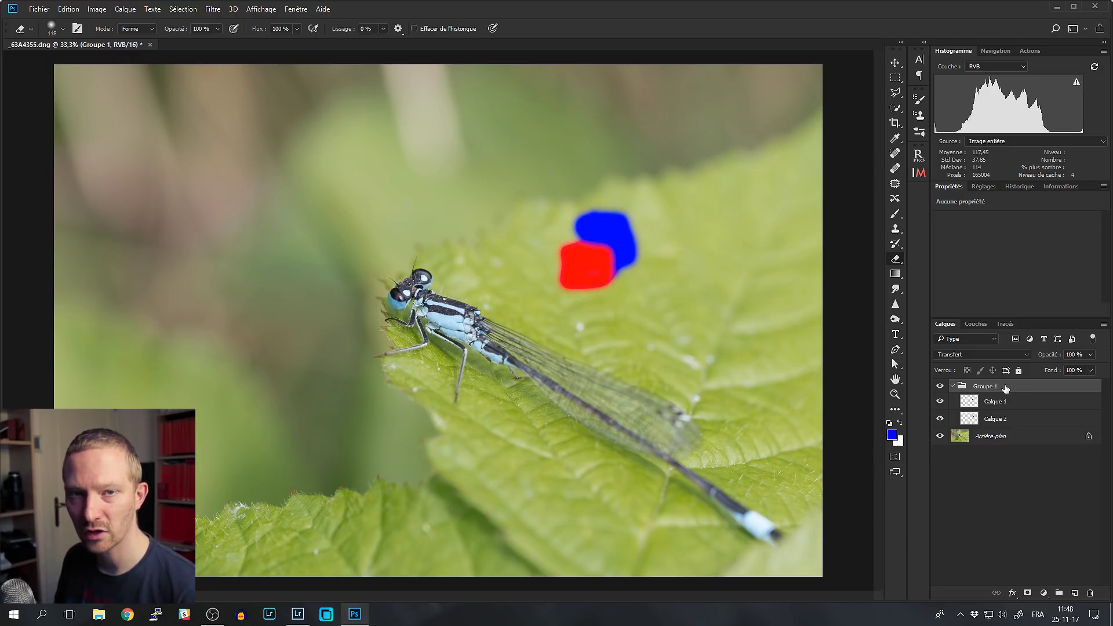
# Toggle the visibility of the whole group off and on, and of Calque 1 and Calque 2 individually inside it
pyautogui.click(940, 386)
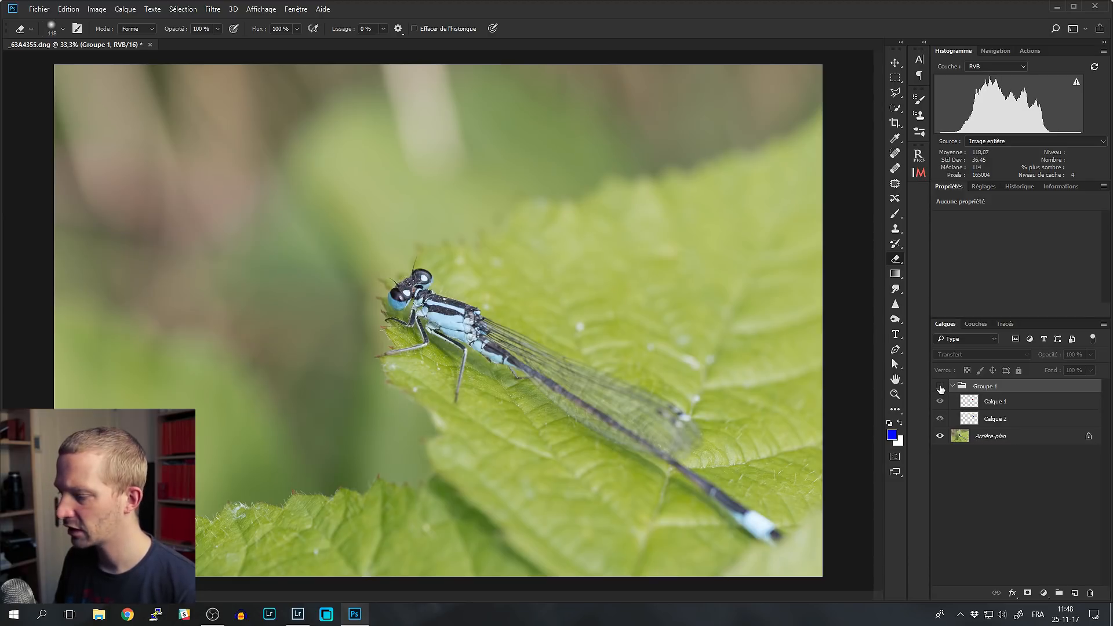
pyautogui.click(939, 386)
pyautogui.click(940, 387)
pyautogui.click(940, 387)
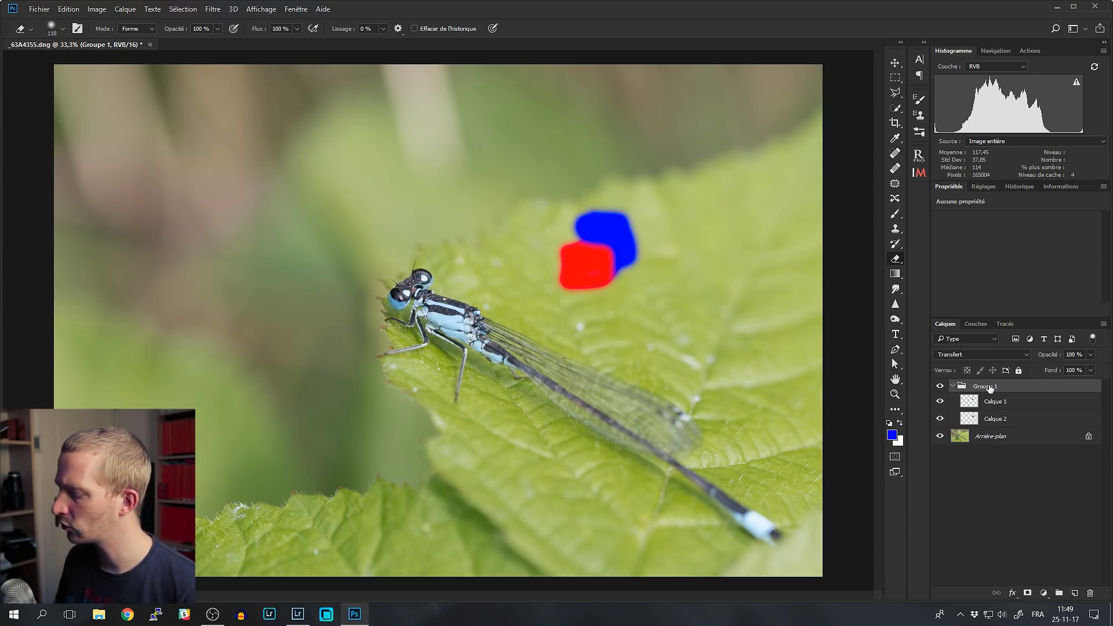
pyautogui.click(940, 402)
pyautogui.click(940, 401)
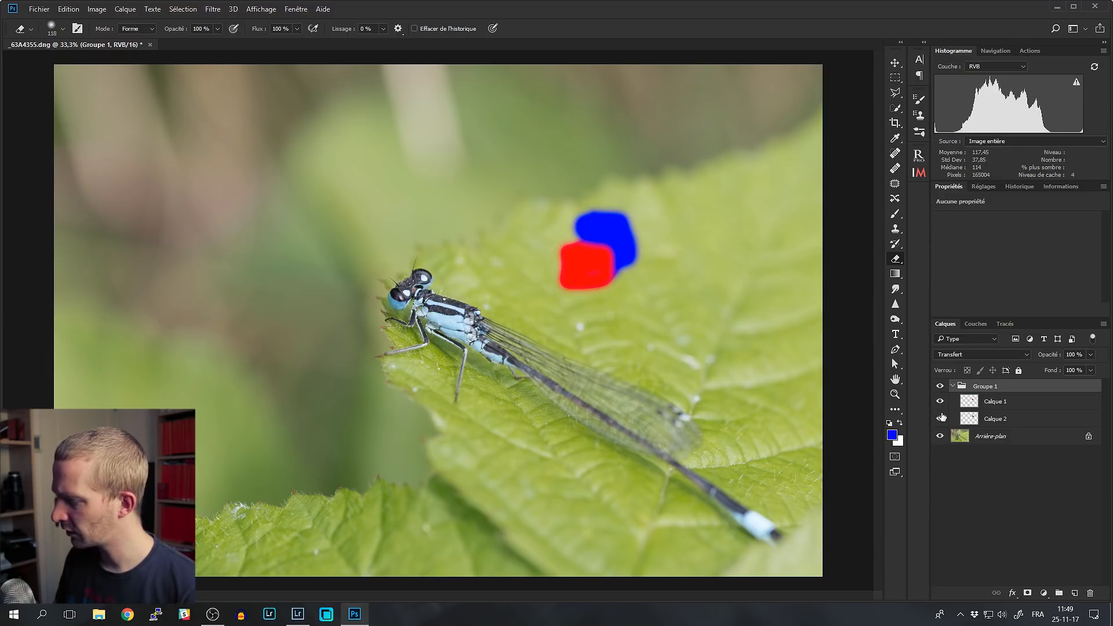
pyautogui.click(940, 419)
pyautogui.click(940, 419)
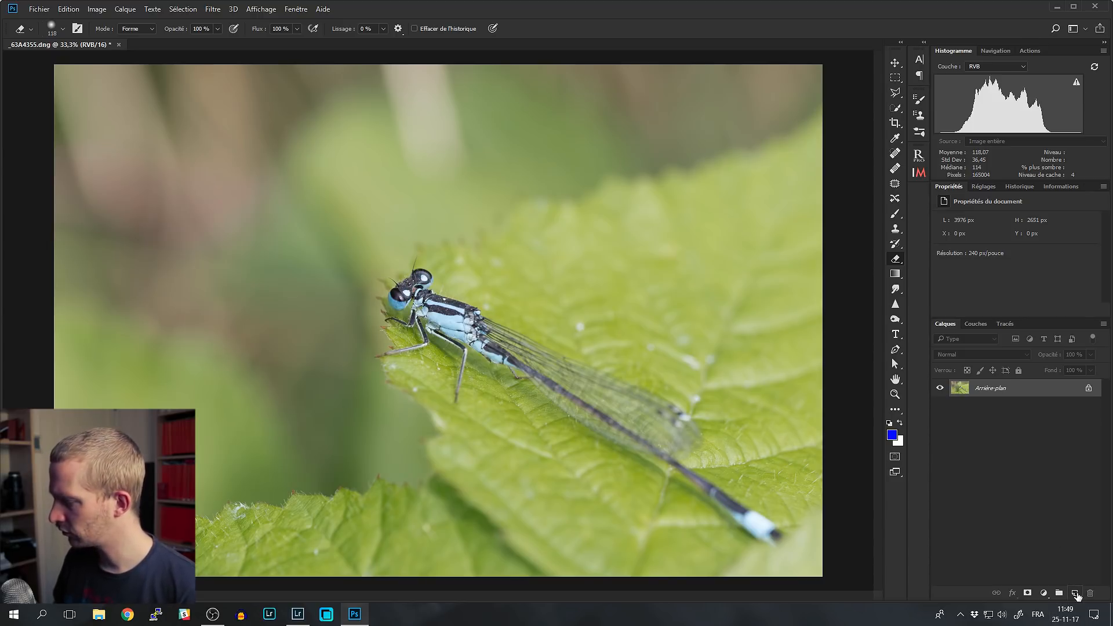
# Add an empty layer above Arrière-plan and brush a diagonal blue stroke about 9 po wide and 6.6 po high across the damselfly
pyautogui.click(1076, 594)
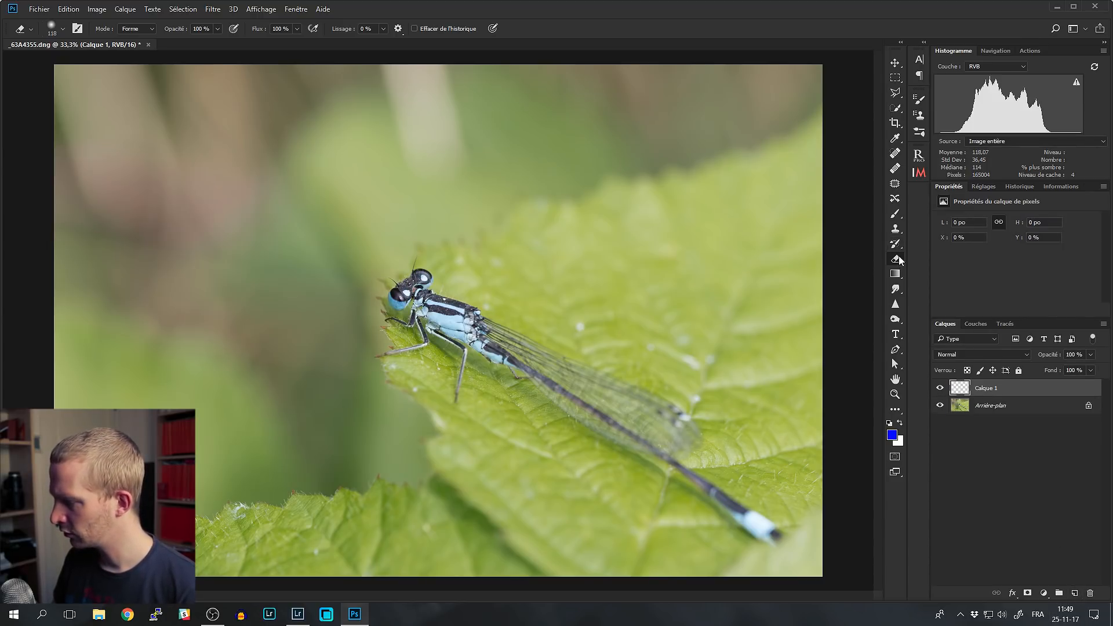
pyautogui.click(896, 214)
pyautogui.moveTo(300, 450); pyautogui.dragTo(677, 179)
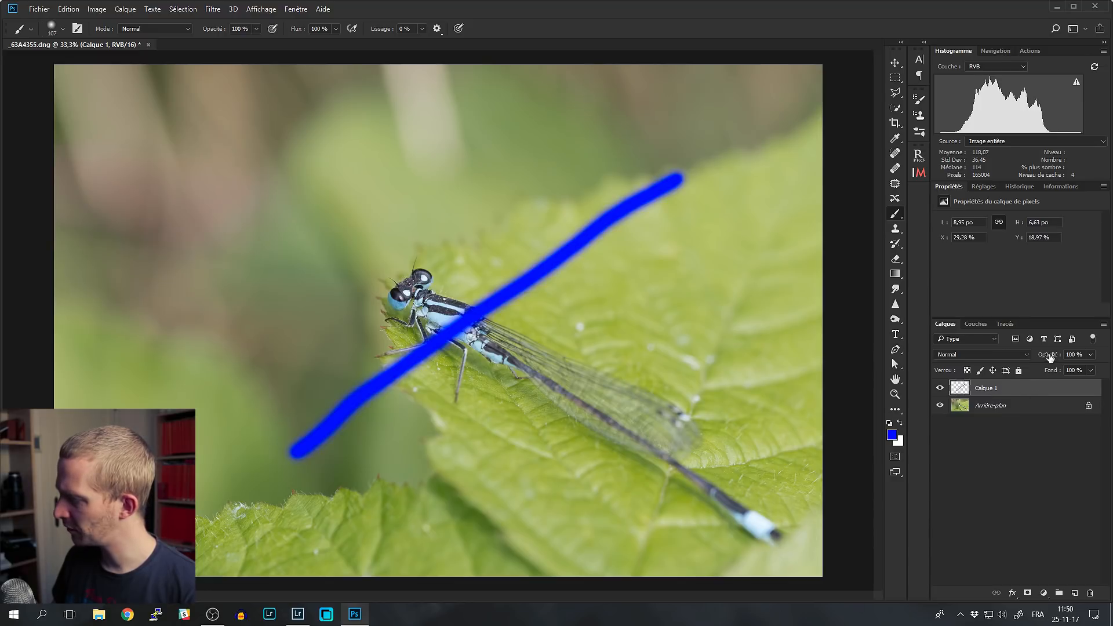
# Vary the blue stroke layer's opacity, lowering it to 0 % and raising it to 34 %, and delete the layer
pyautogui.moveTo(1050, 359)
pyautogui.mouseDown()
pyautogui.moveTo(1017, 359)
pyautogui.moveTo(1081, 356)
pyautogui.moveTo(1063, 359)
pyautogui.mouseUp()
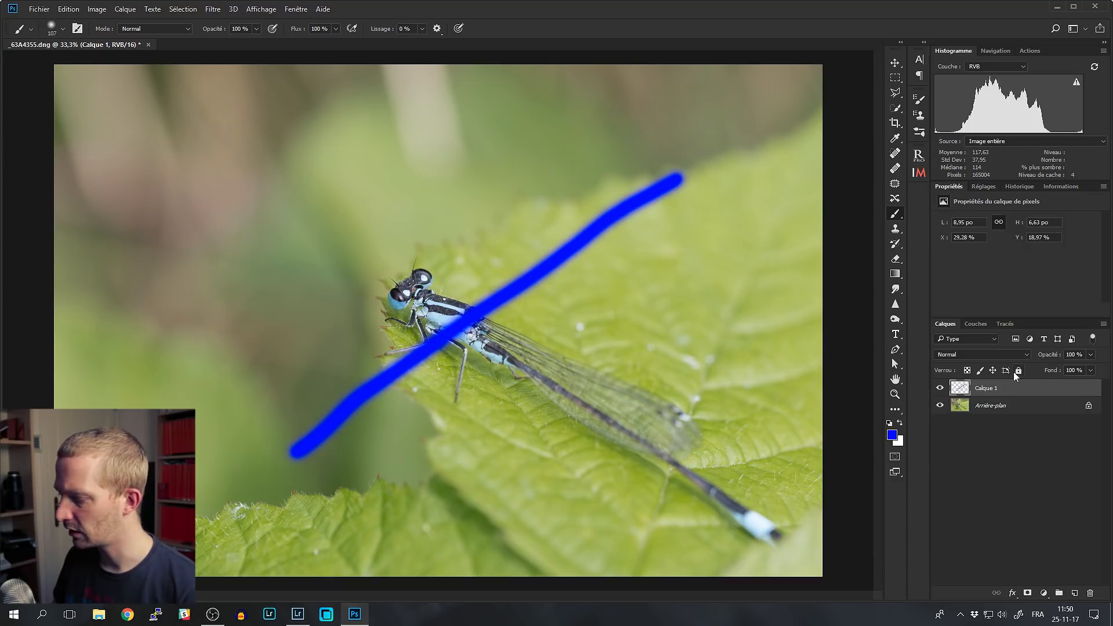
pyautogui.moveTo(1054, 349); pyautogui.dragTo(941, 359)
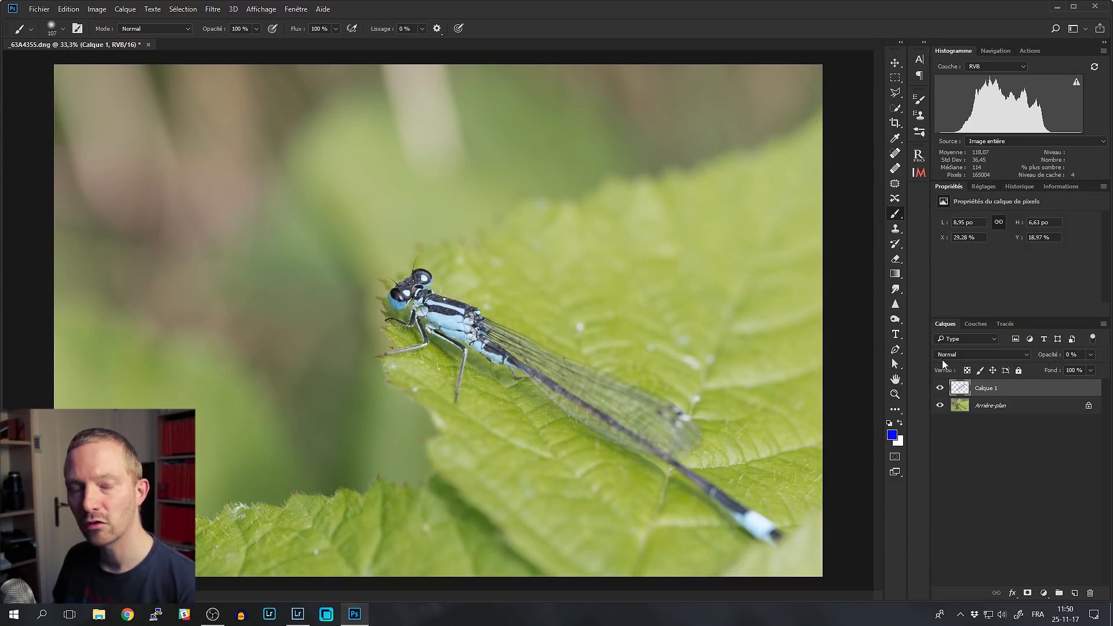
pyautogui.moveTo(1048, 355); pyautogui.dragTo(1061, 357)
pyautogui.moveTo(1063, 358); pyautogui.dragTo(1069, 359)
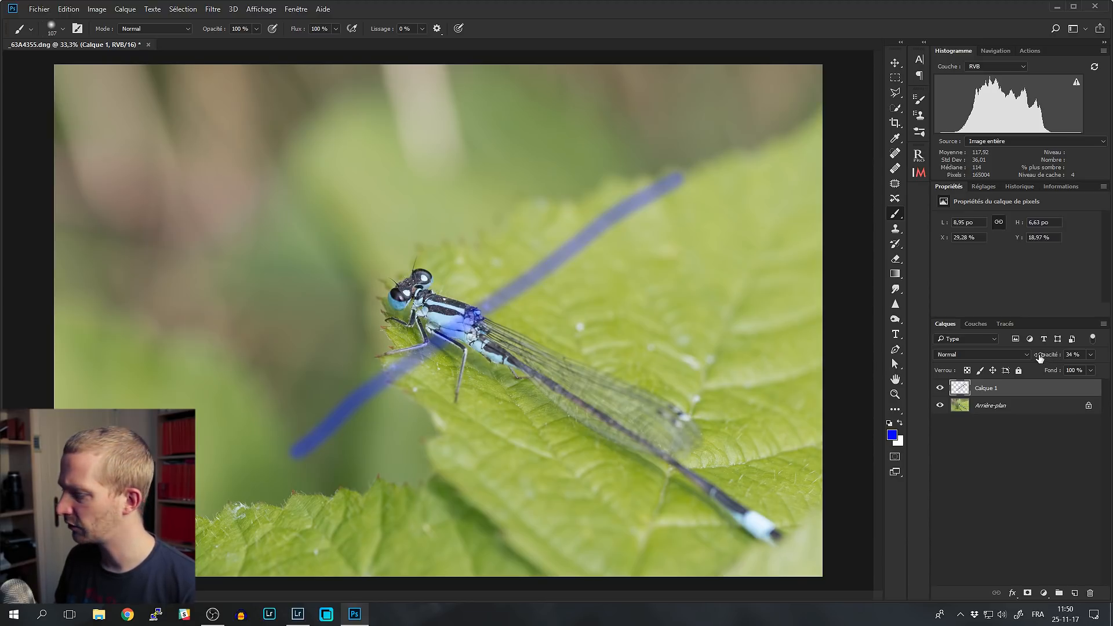
pyautogui.press('Delete')
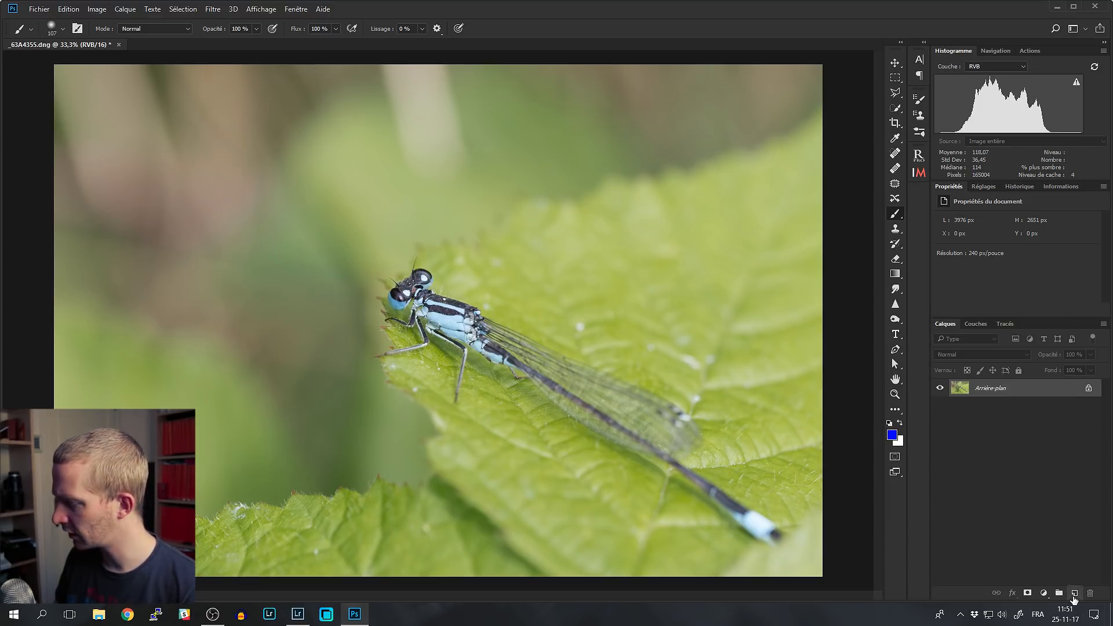
# Paint a blue stroke on a new empty layer above Arrière-plan, and delete that layer
pyautogui.click(1074, 594)
pyautogui.moveTo(560, 114)
pyautogui.mouseDown()
pyautogui.moveTo(554, 210)
pyautogui.moveTo(623, 323)
pyautogui.mouseUp()
pyautogui.moveTo(1010, 393); pyautogui.dragTo(1090, 594)
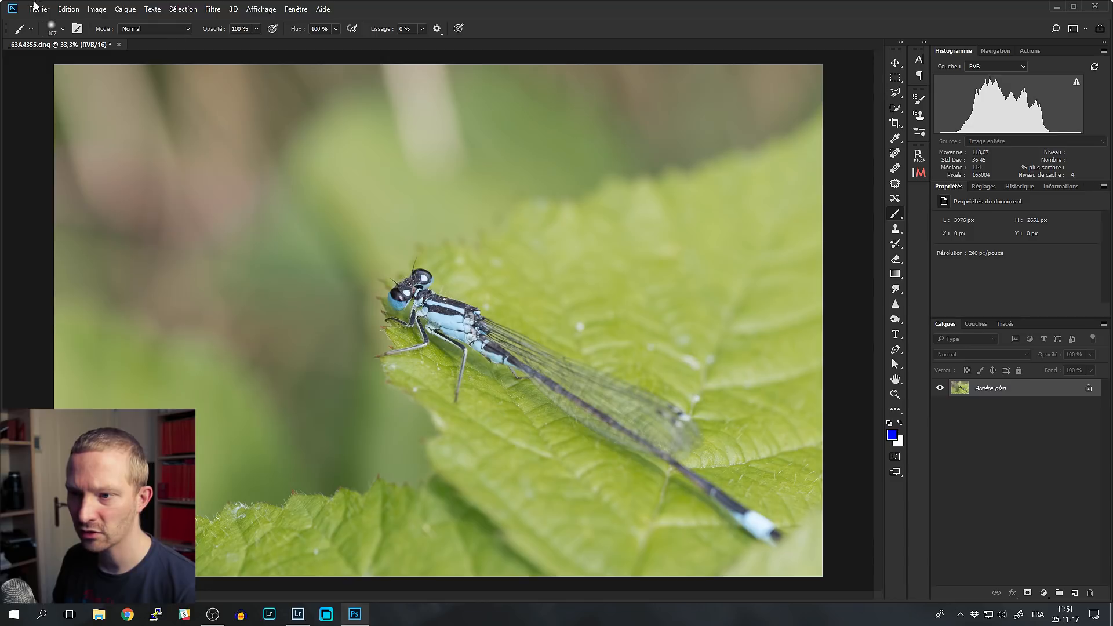
# Apply the Noir et blanc adjustment with the Par défaut preset directly to Arrière-plan, and undo it
pyautogui.click(97, 9)
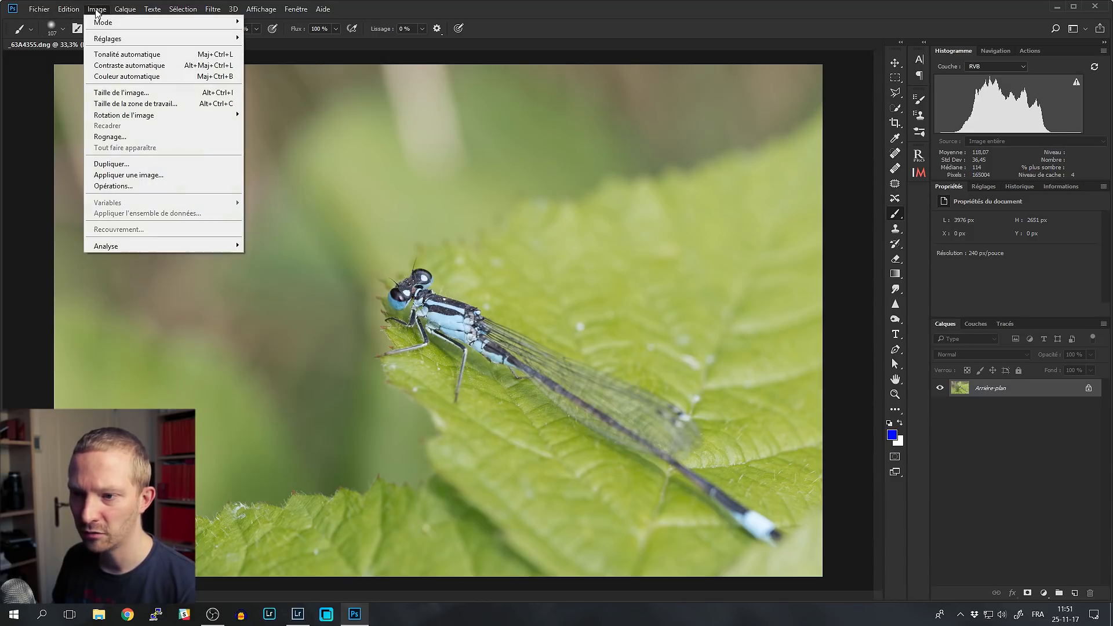
pyautogui.moveTo(122, 40)
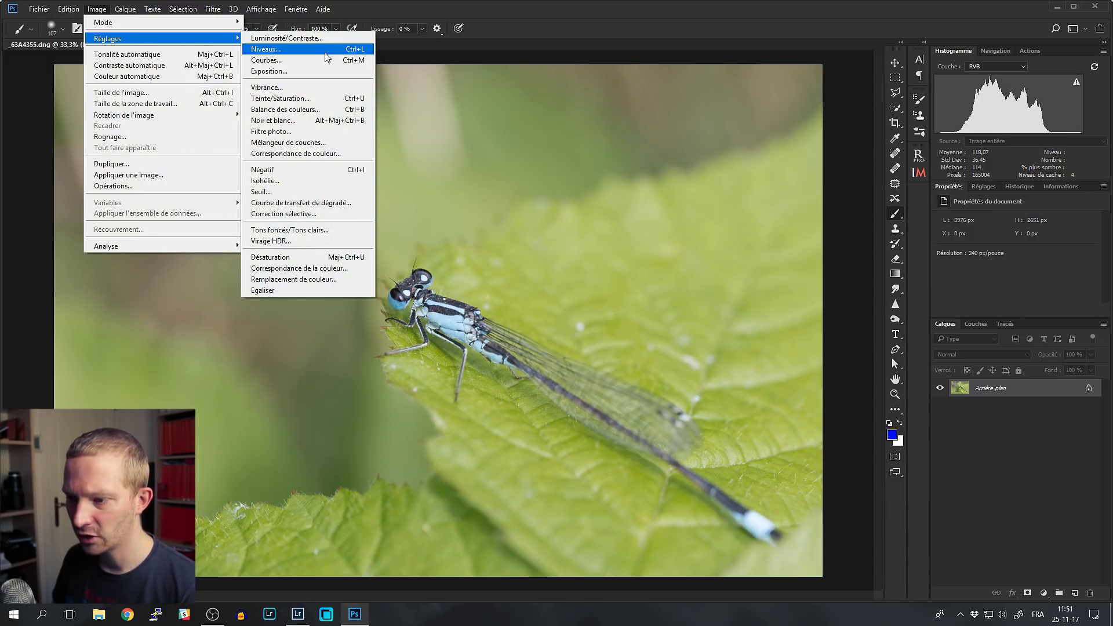
pyautogui.click(326, 121)
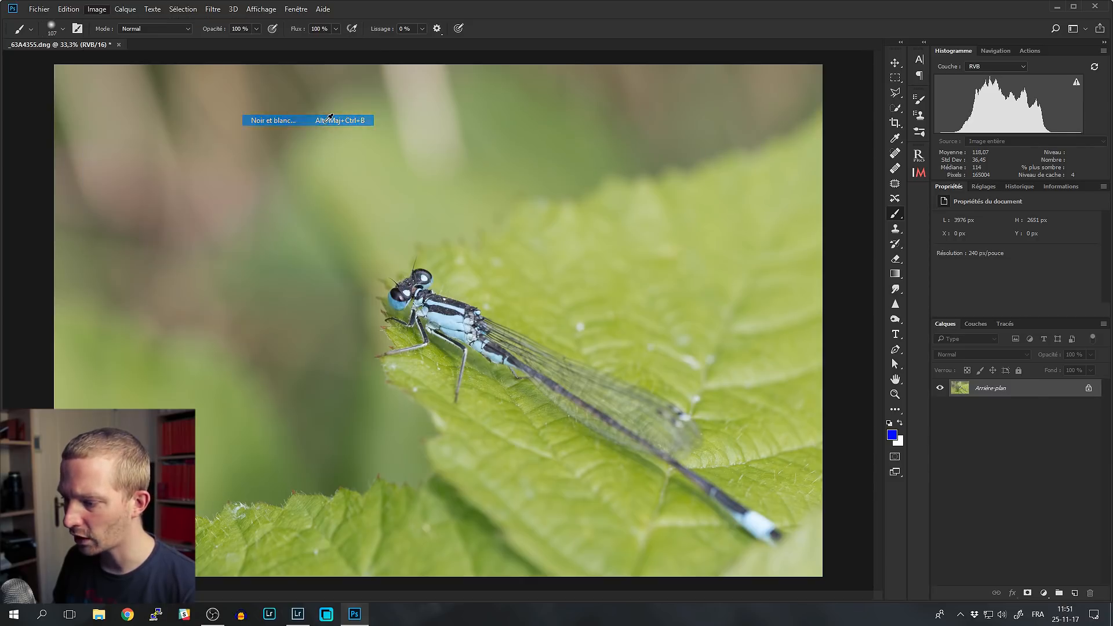
pyautogui.moveTo(937, 178); pyautogui.dragTo(610, 135)
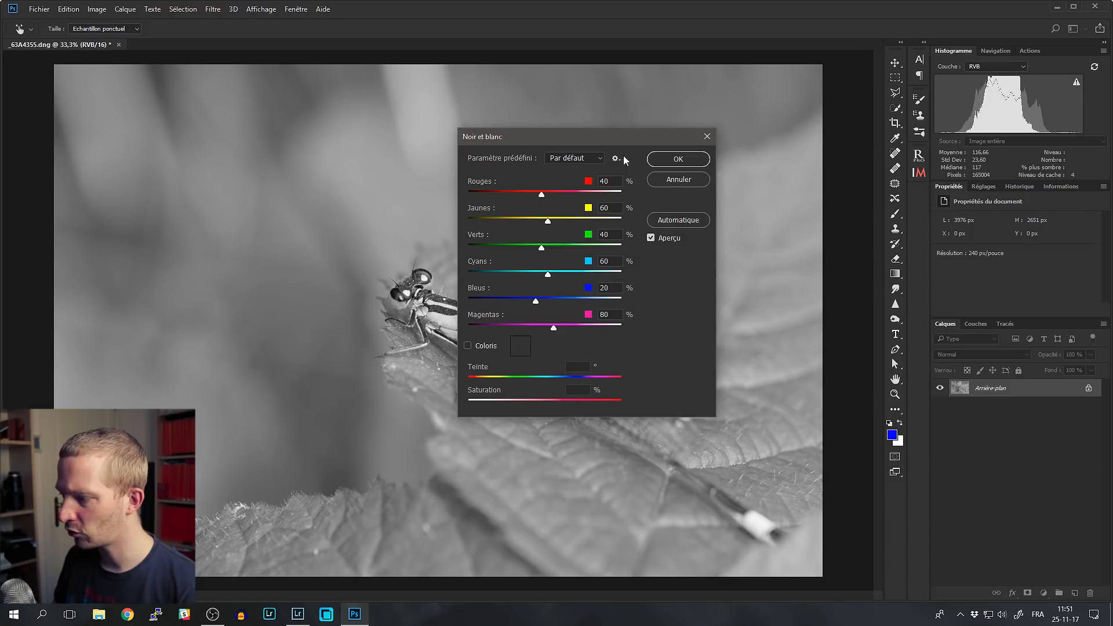
pyautogui.click(687, 156)
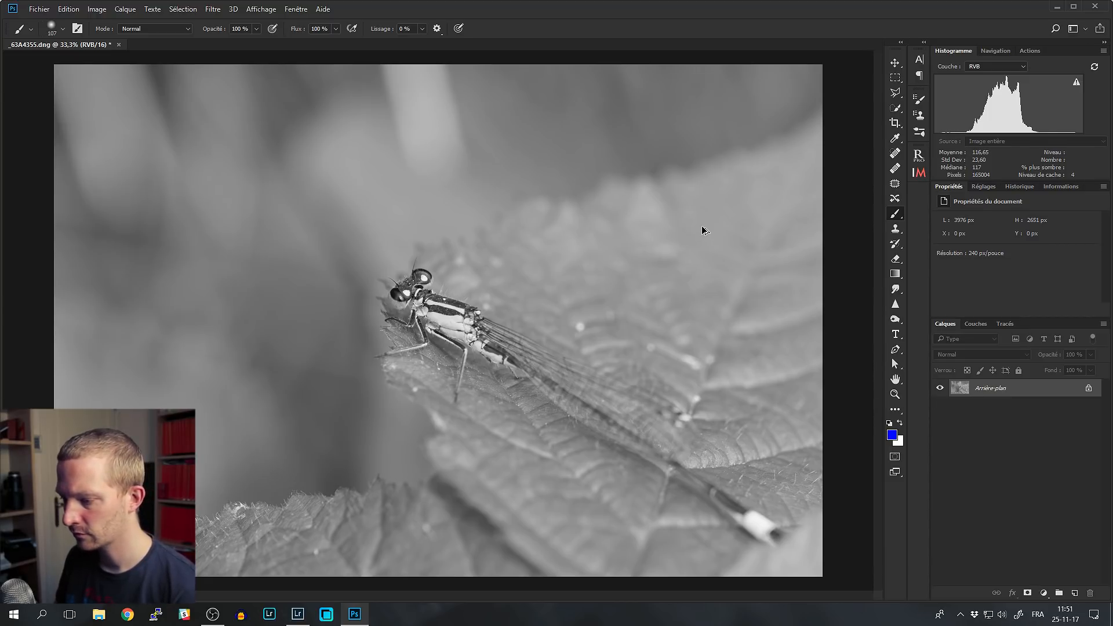
pyautogui.hotkey('ctrl', 'z')
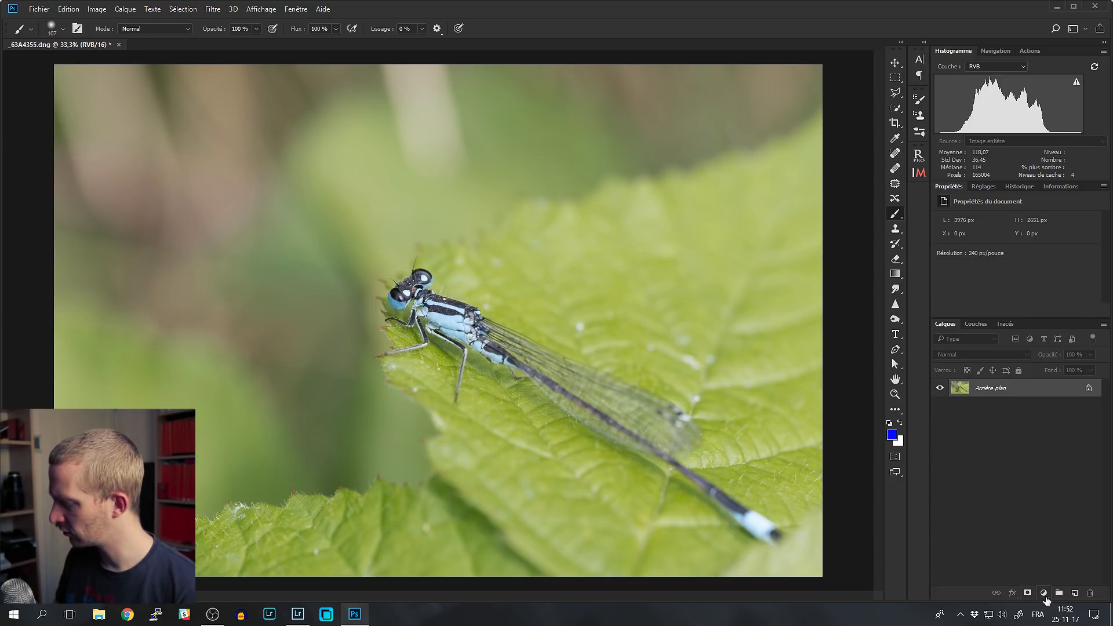
# Add a Noir et blanc adjustment layer above Arrière-plan and enlarge its properties area to show all six color sliders
pyautogui.click(1044, 594)
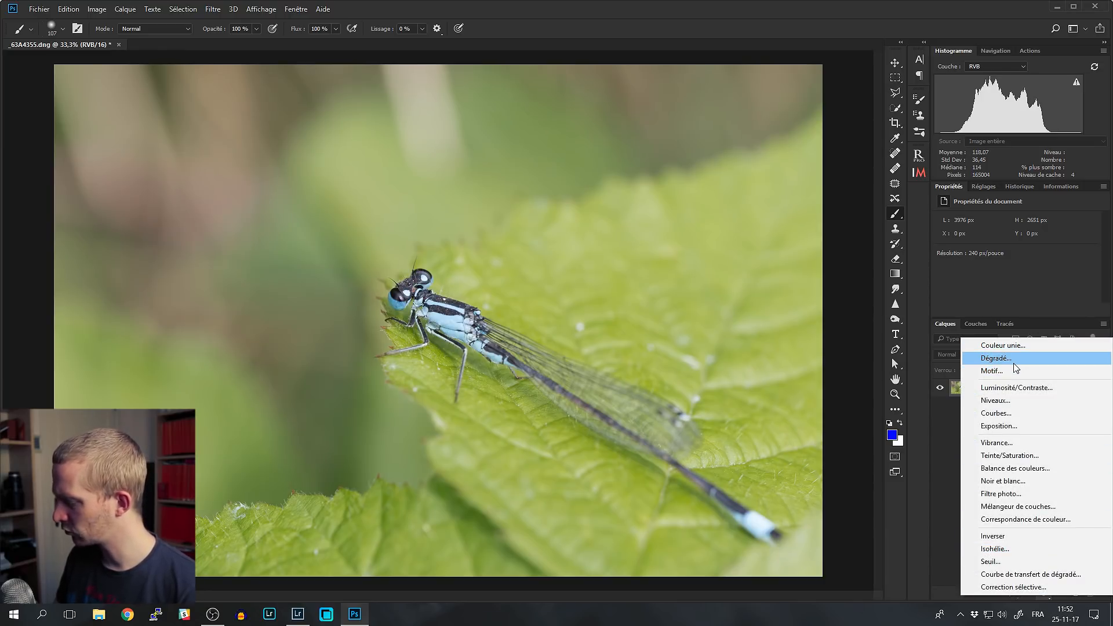
pyautogui.click(1019, 481)
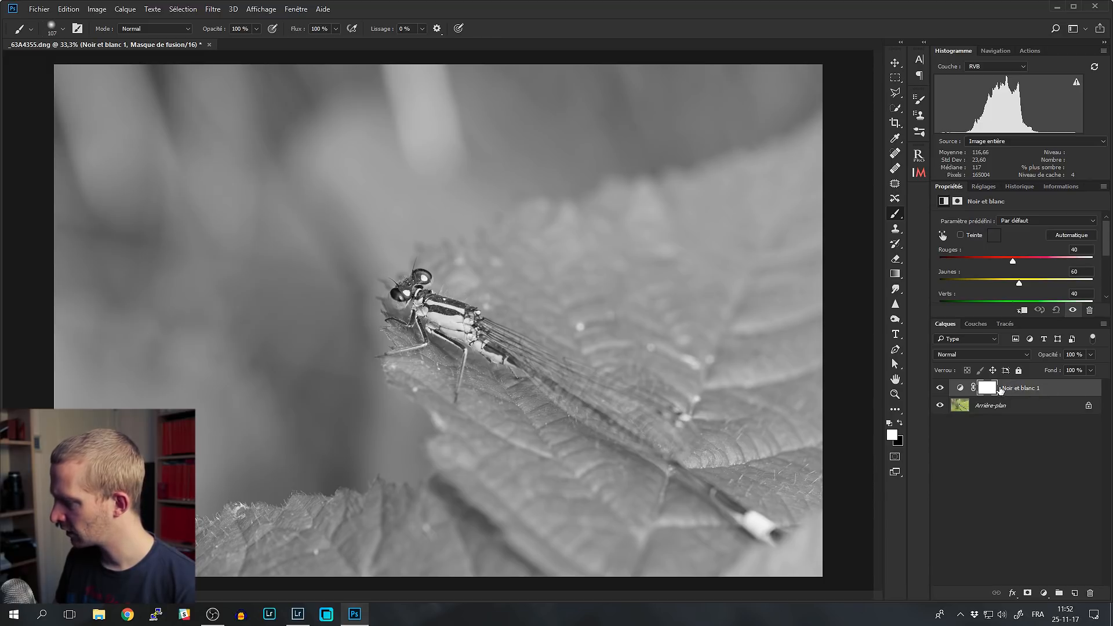
pyautogui.moveTo(990, 317); pyautogui.dragTo(992, 411)
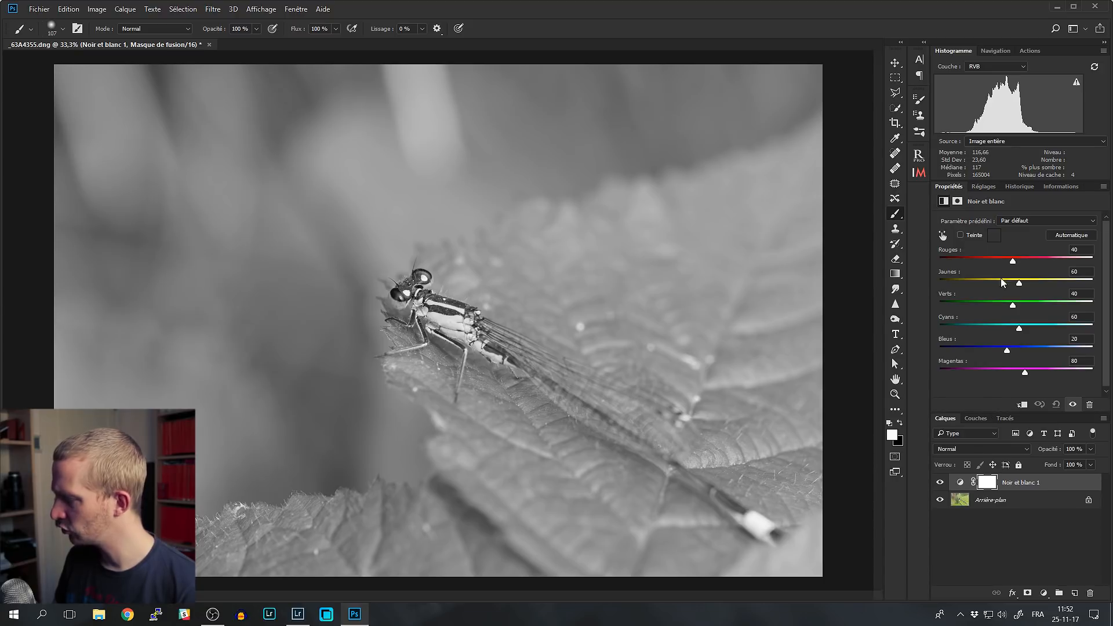
pyautogui.click(262, 9)
pyautogui.moveTo(296, 11)
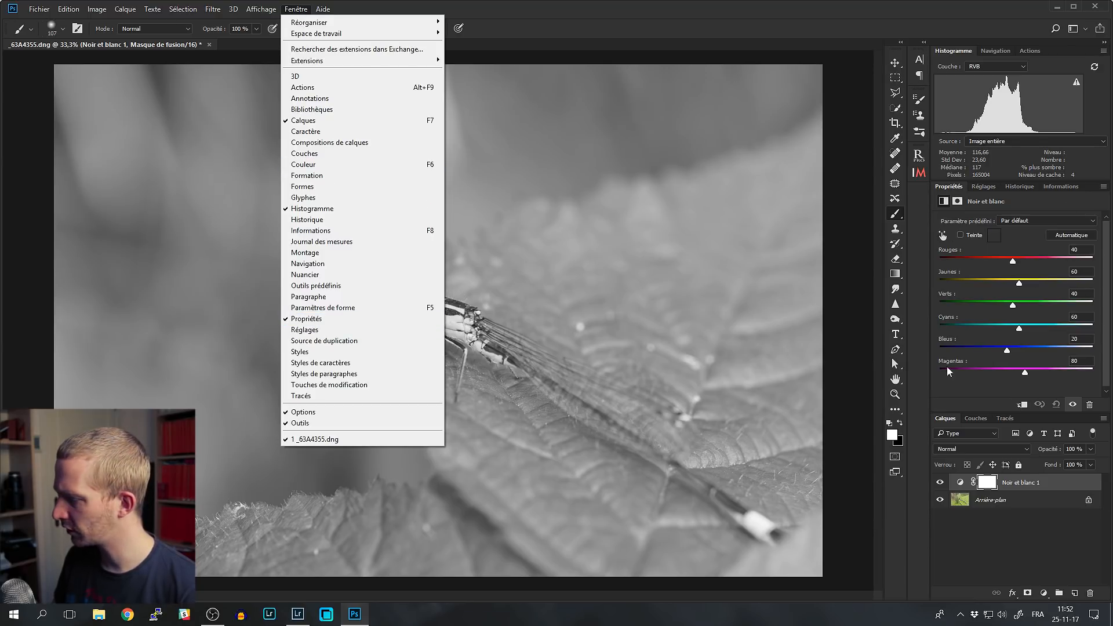
pyautogui.click(298, 9)
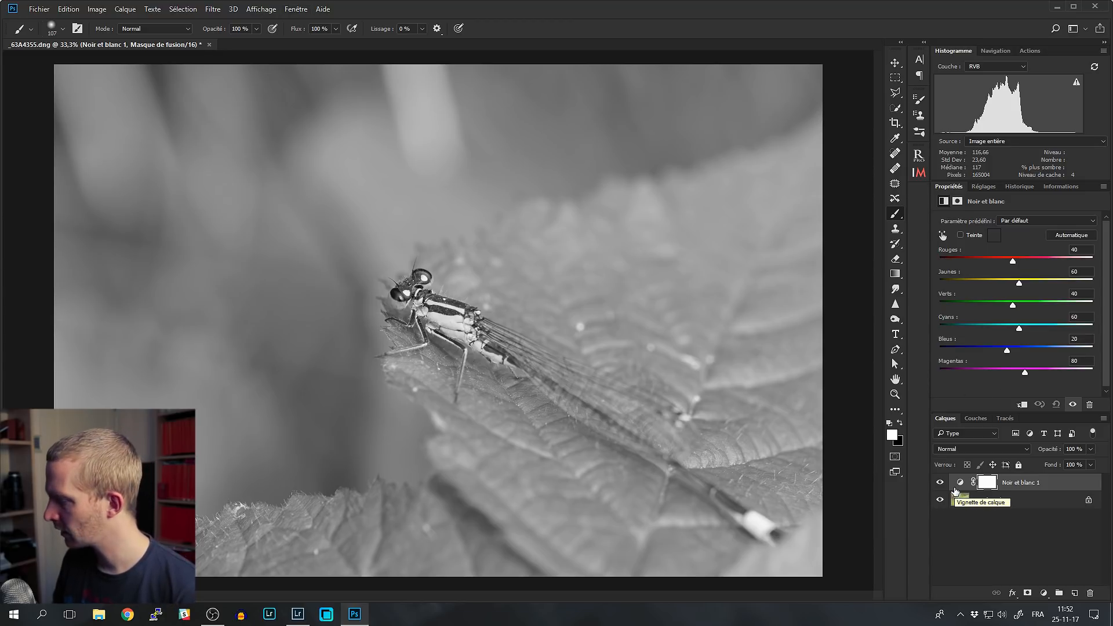
# Try a higher Rouges value and the automatic mix on the Noir et blanc layer, and deselect and reselect the layer
pyautogui.moveTo(1015, 260); pyautogui.dragTo(1074, 260)
pyautogui.click(1071, 235)
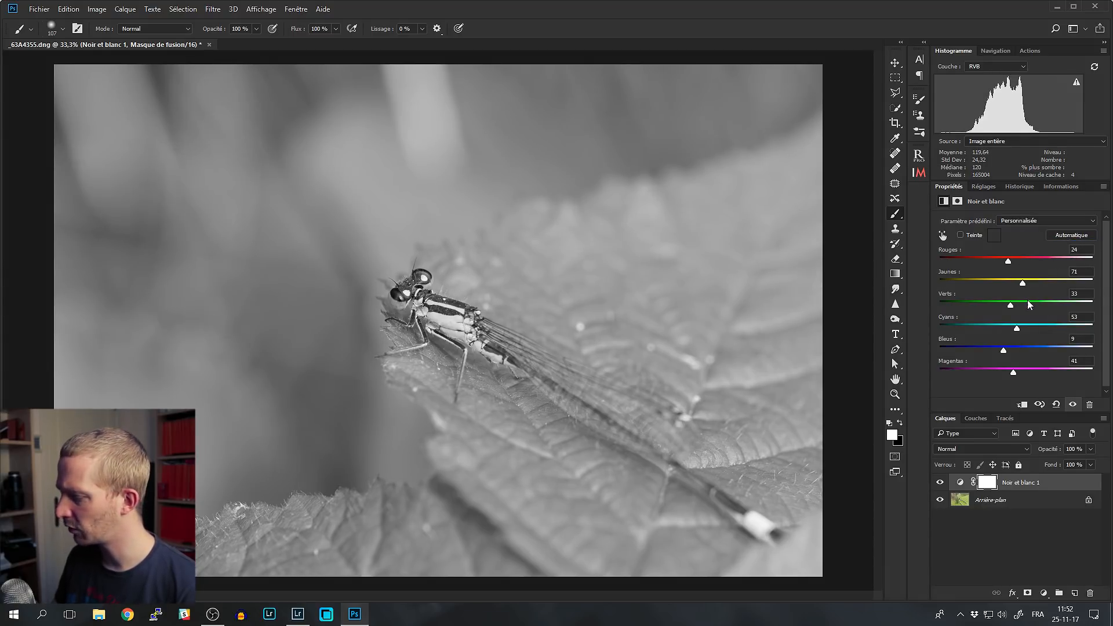
pyautogui.click(1036, 565)
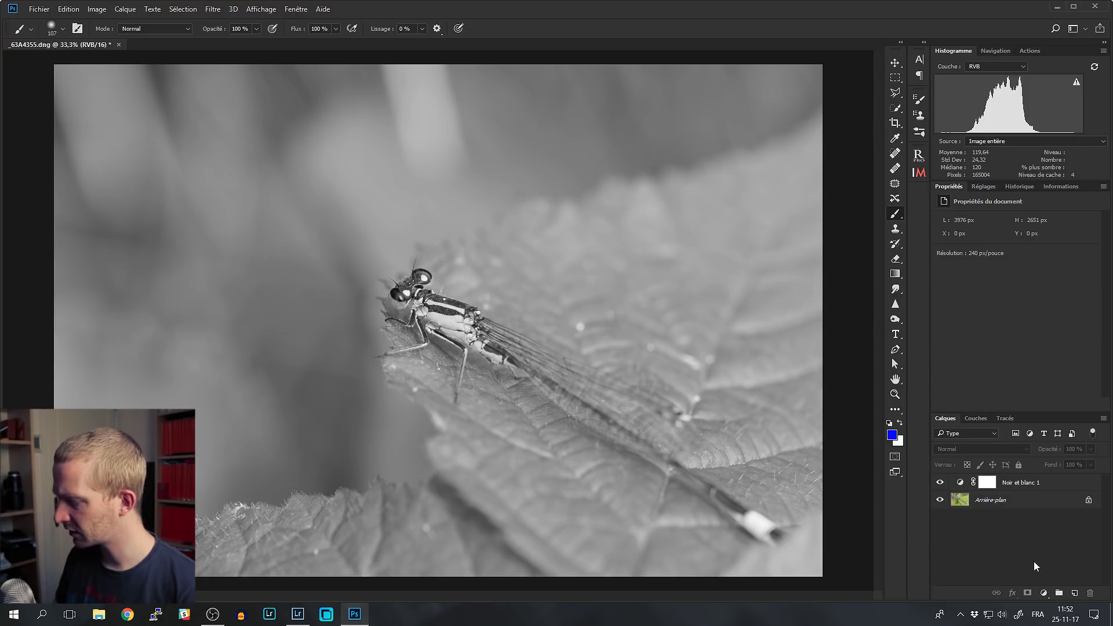
pyautogui.click(1024, 484)
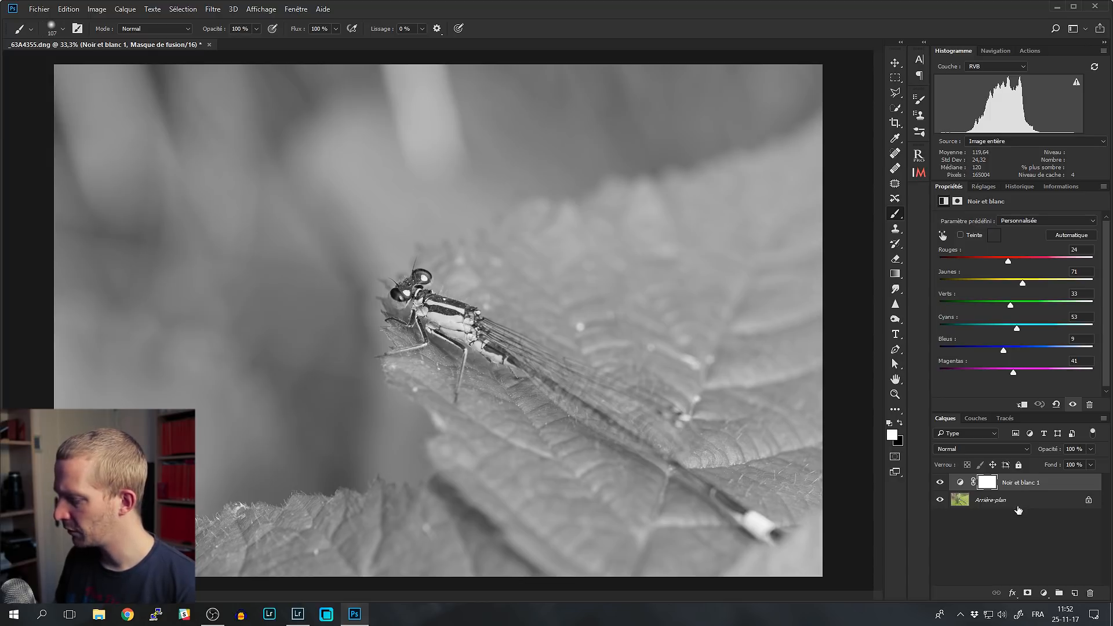
# Set the Noir et blanc layer's Verts to -77, Cyans to 149 and Bleus to -87, and switch it to the Filtre bleu preset
pyautogui.moveTo(1011, 306); pyautogui.dragTo(1026, 372)
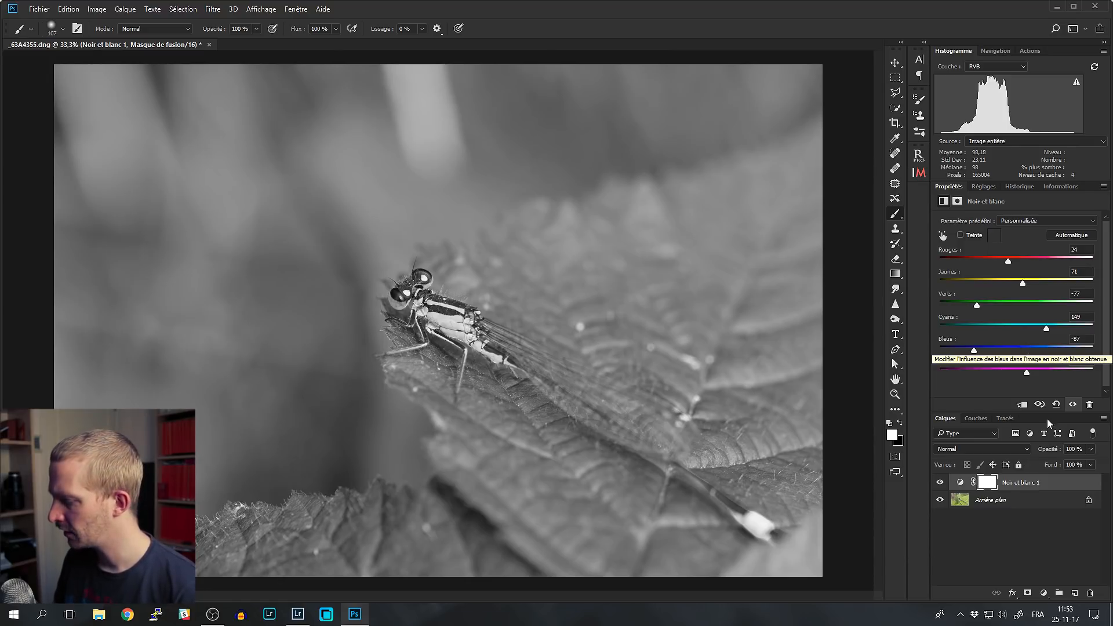
pyautogui.click(1070, 225)
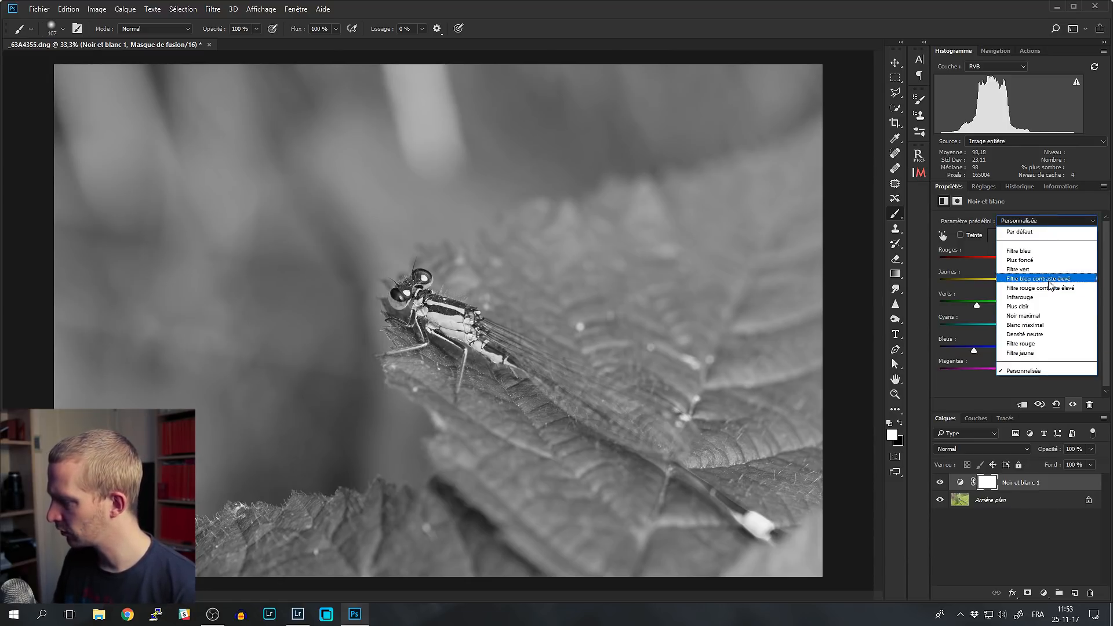
pyautogui.click(1047, 258)
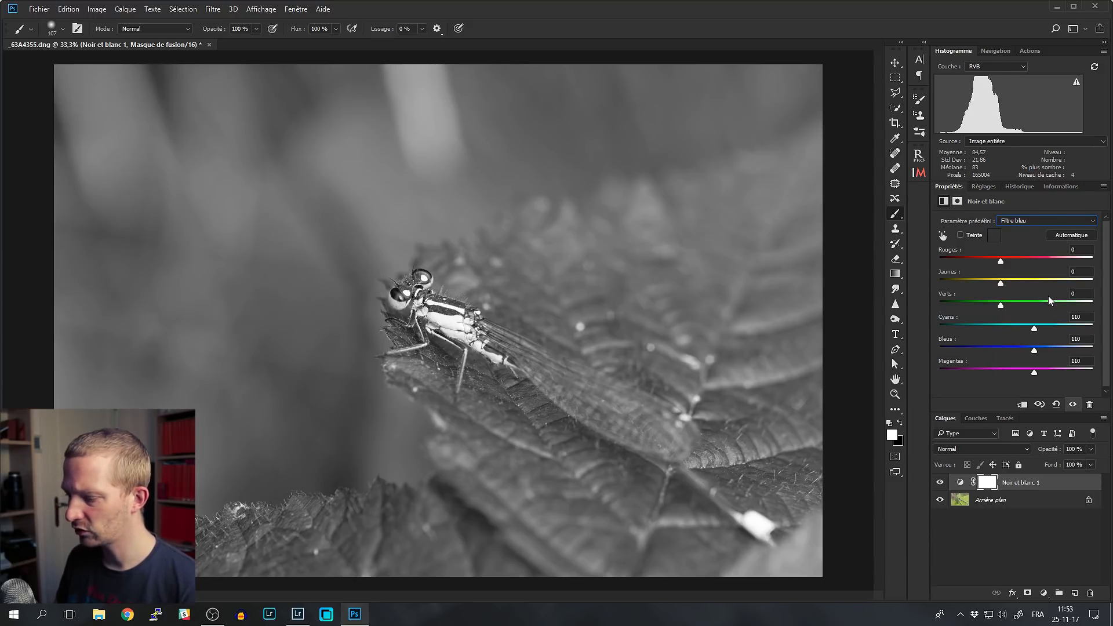
# Add a Luminosité/Contraste adjustment layer with Contraste 99 above the Noir et blanc layer, and readjust the Noir et blanc layer's Rouges
pyautogui.click(1043, 593)
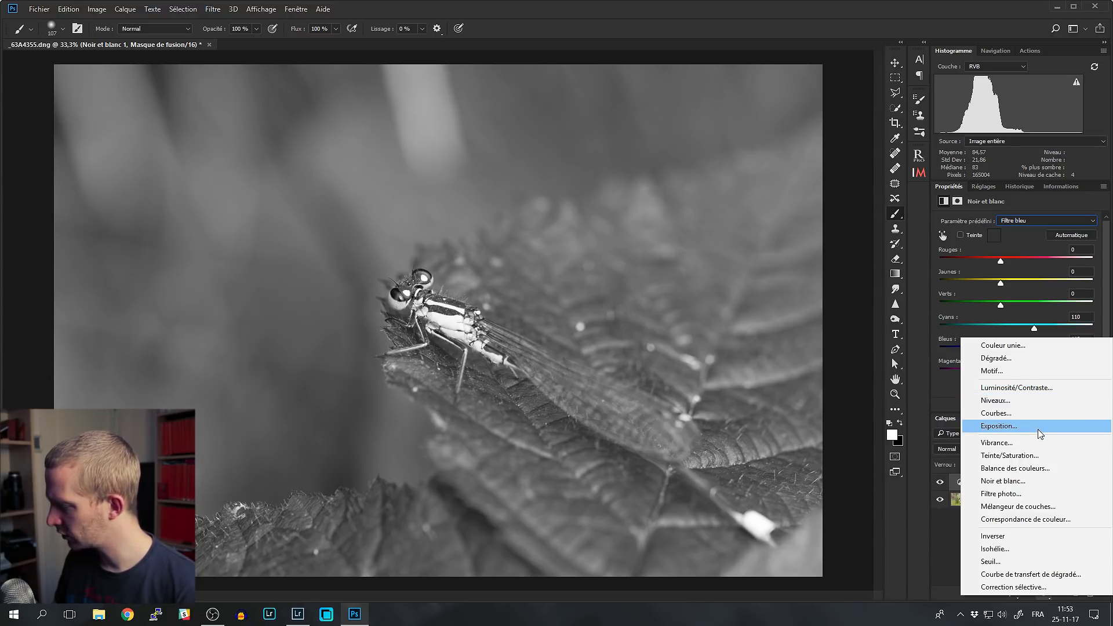
pyautogui.click(1039, 389)
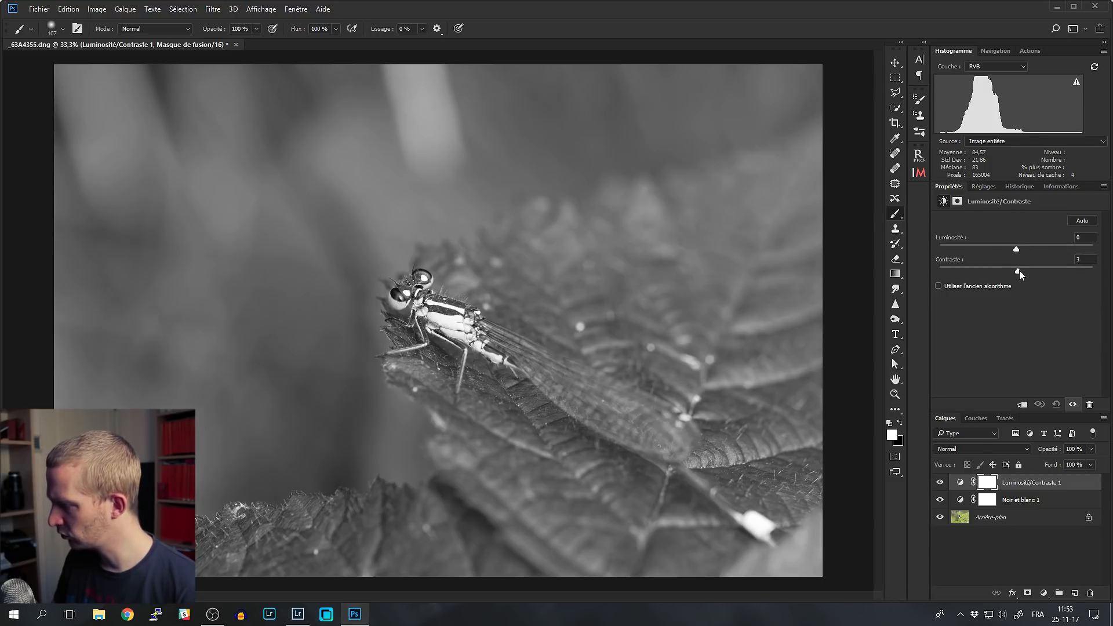
pyautogui.moveTo(1045, 270); pyautogui.dragTo(1092, 271)
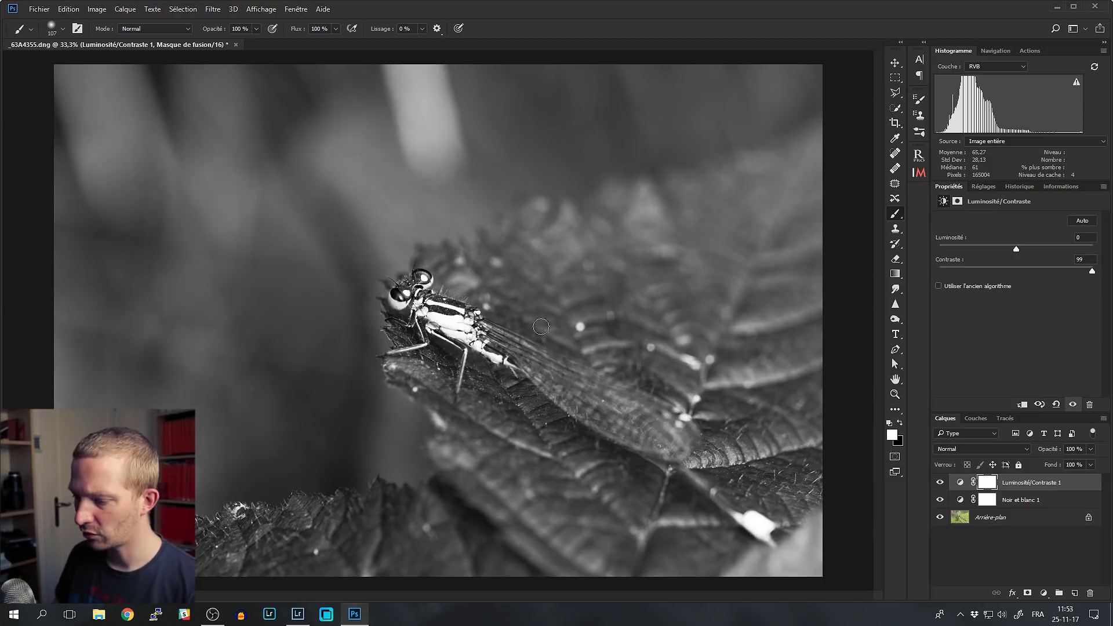
pyautogui.click(1025, 505)
pyautogui.moveTo(1000, 262); pyautogui.dragTo(1021, 288)
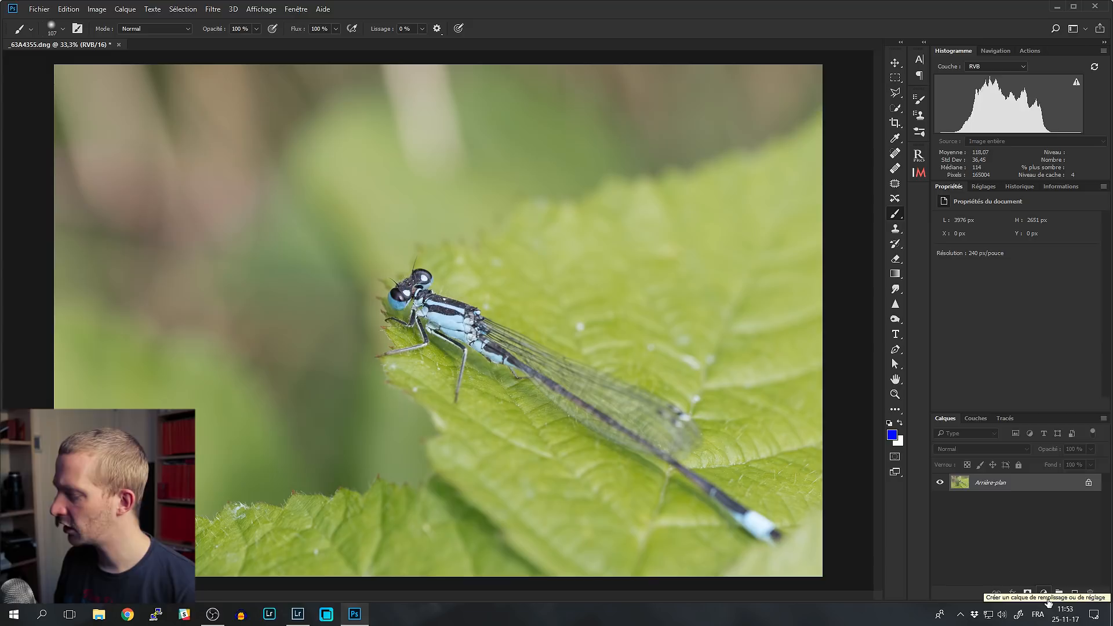
# Review the available adjustment types, and add a Teinte/Saturation adjustment layer above Arrière-plan with Teinte set to -78
pyautogui.click(1048, 601)
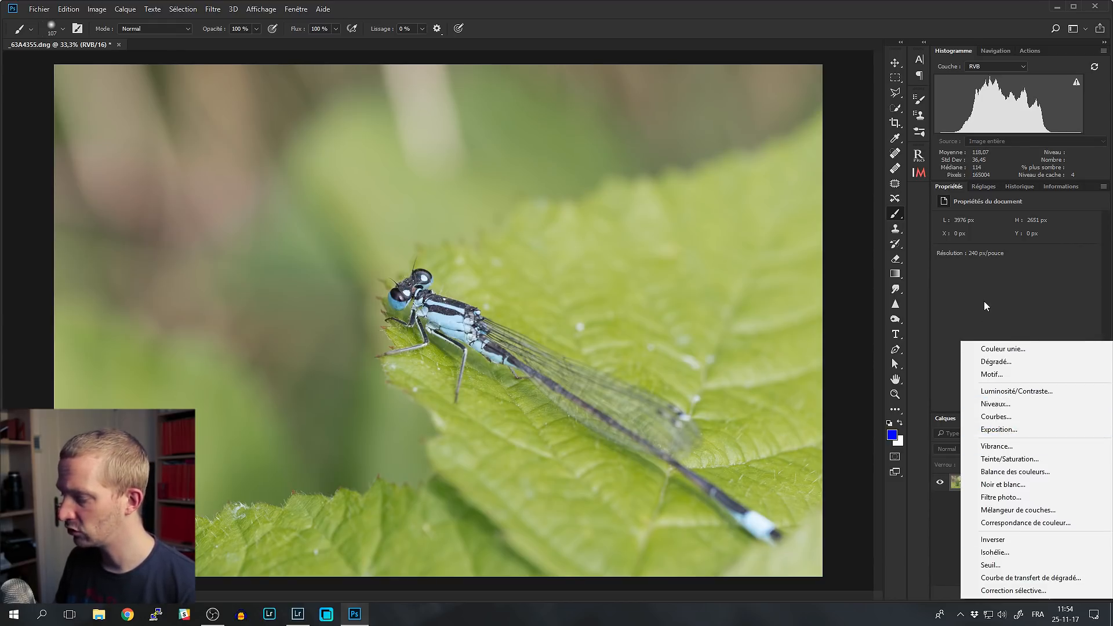
pyautogui.press('Escape')
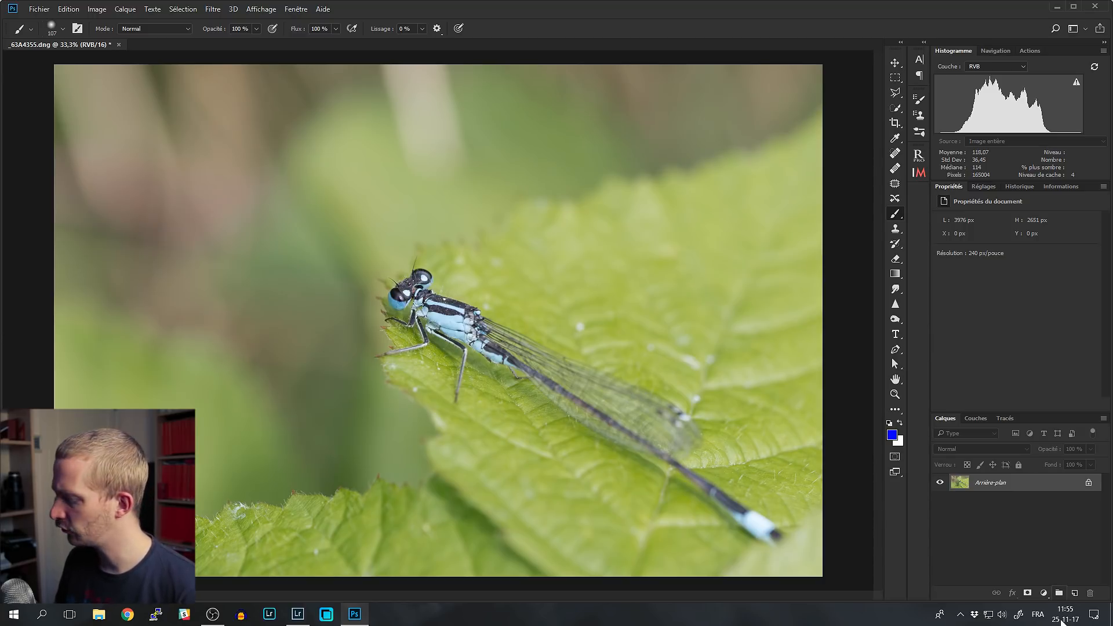
pyautogui.click(1044, 593)
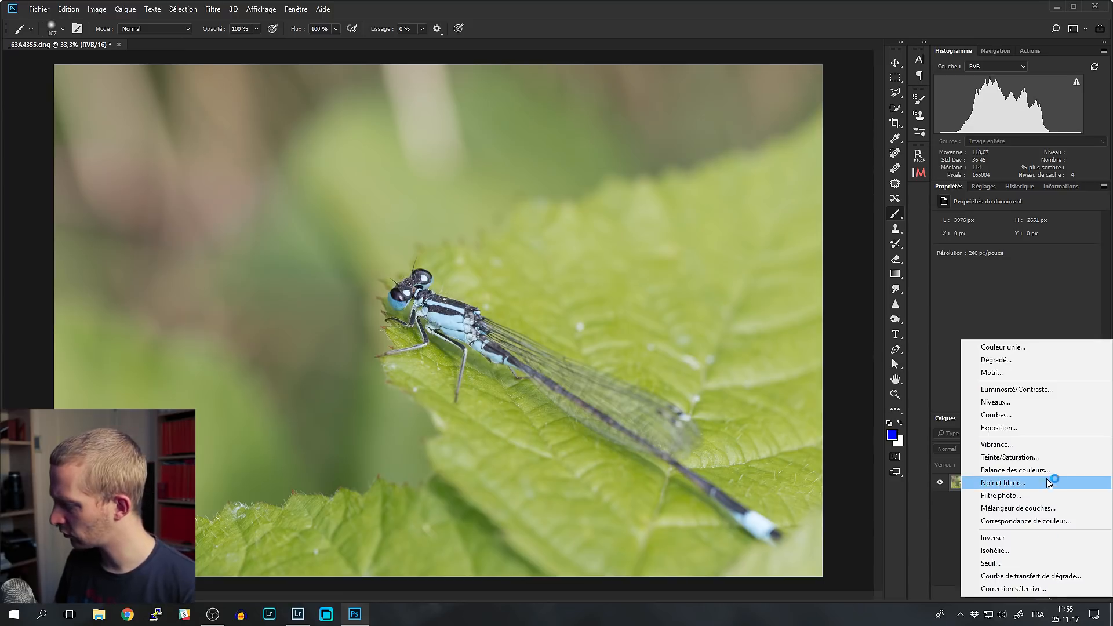
pyautogui.click(1038, 459)
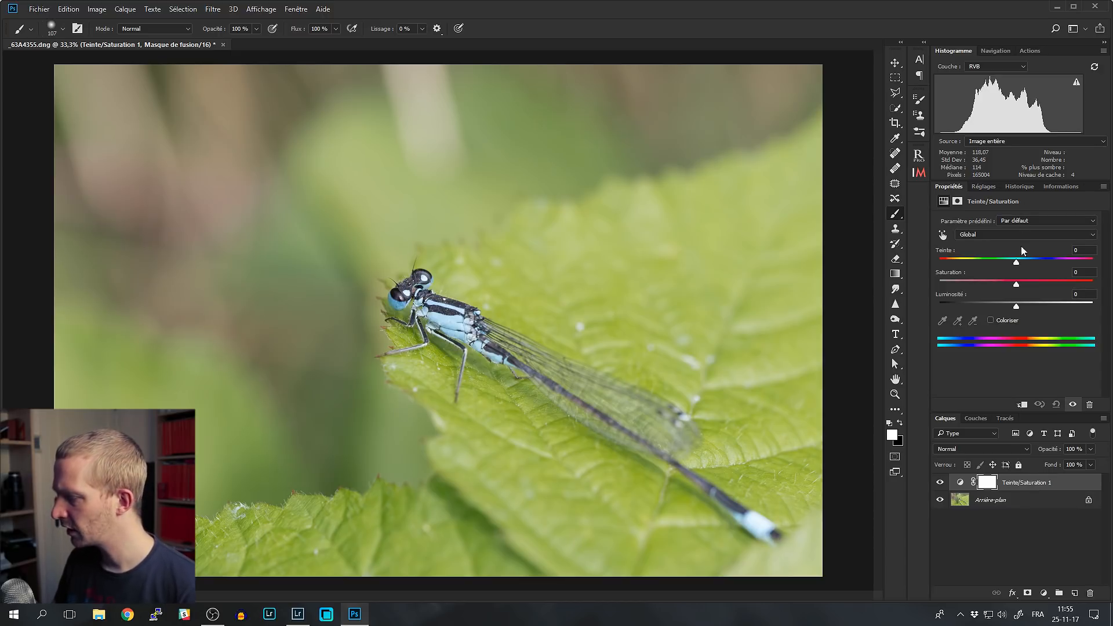
pyautogui.moveTo(1016, 265); pyautogui.dragTo(975, 274)
# Compare the photo with and without the Teinte/Saturation layer by toggling its visibility several times
pyautogui.click(939, 483)
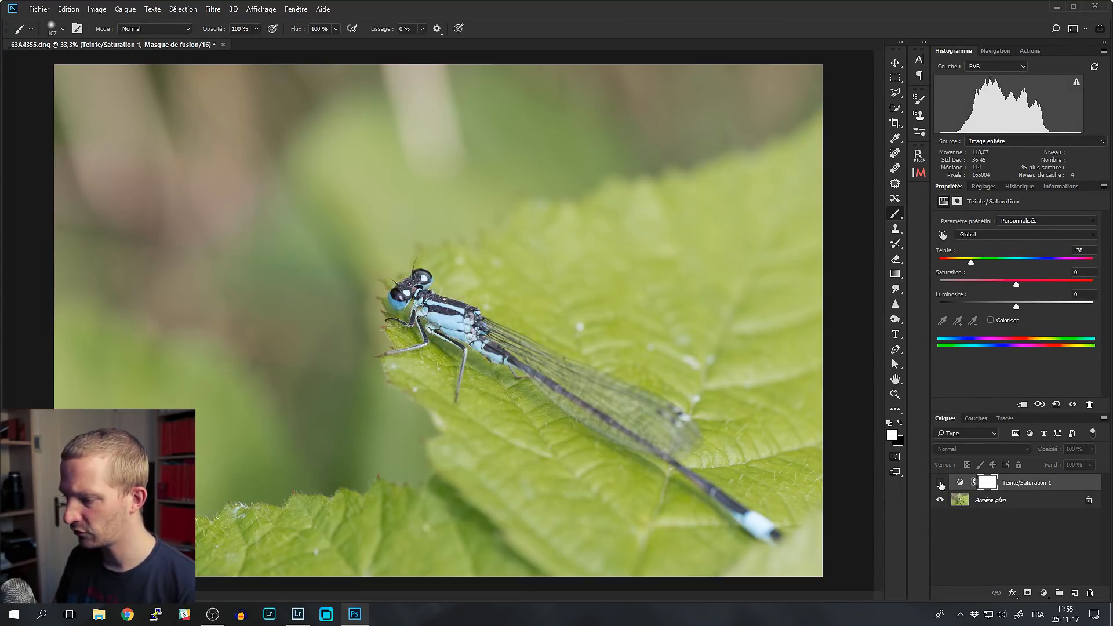
pyautogui.click(940, 482)
pyautogui.click(939, 482)
pyautogui.click(940, 483)
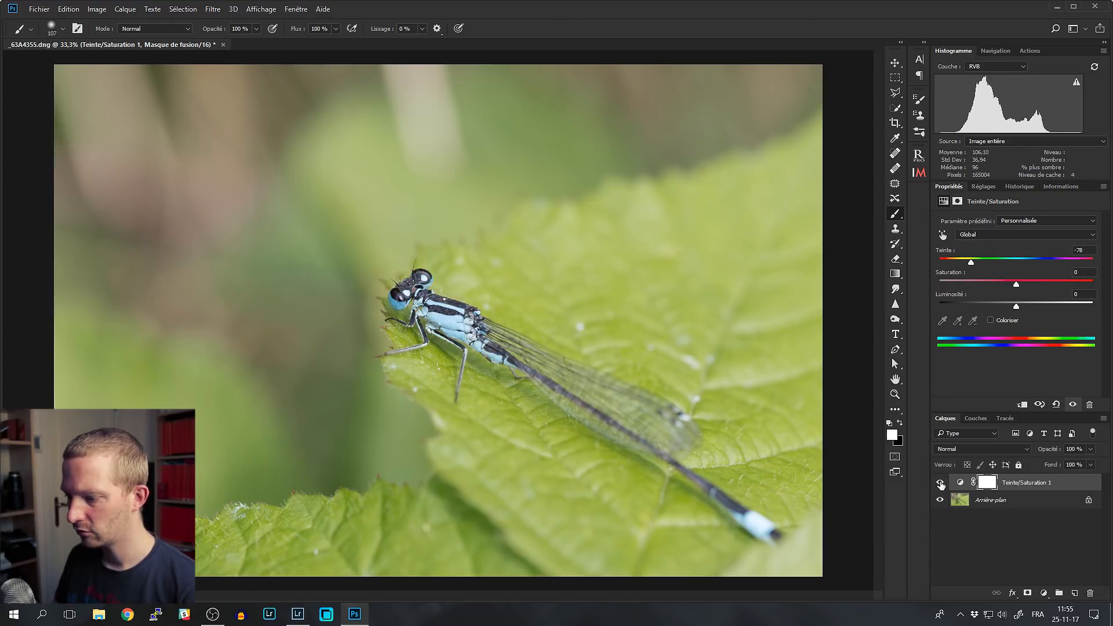
pyautogui.click(939, 482)
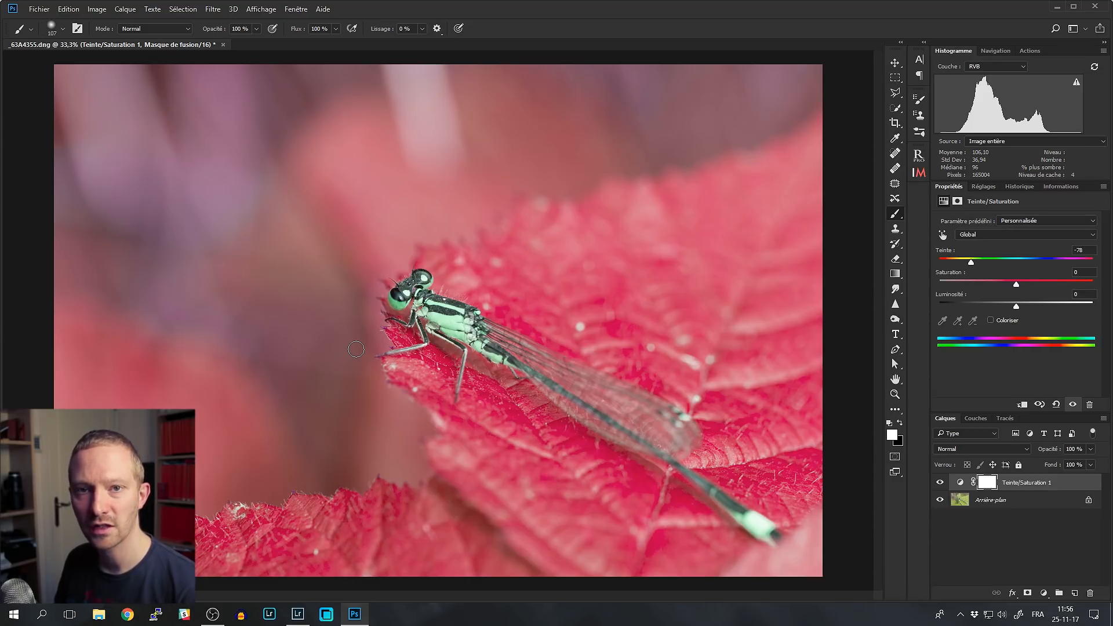
# Select the merge mask of the Teinte/Saturation layer and make black the foreground color
pyautogui.click(960, 482)
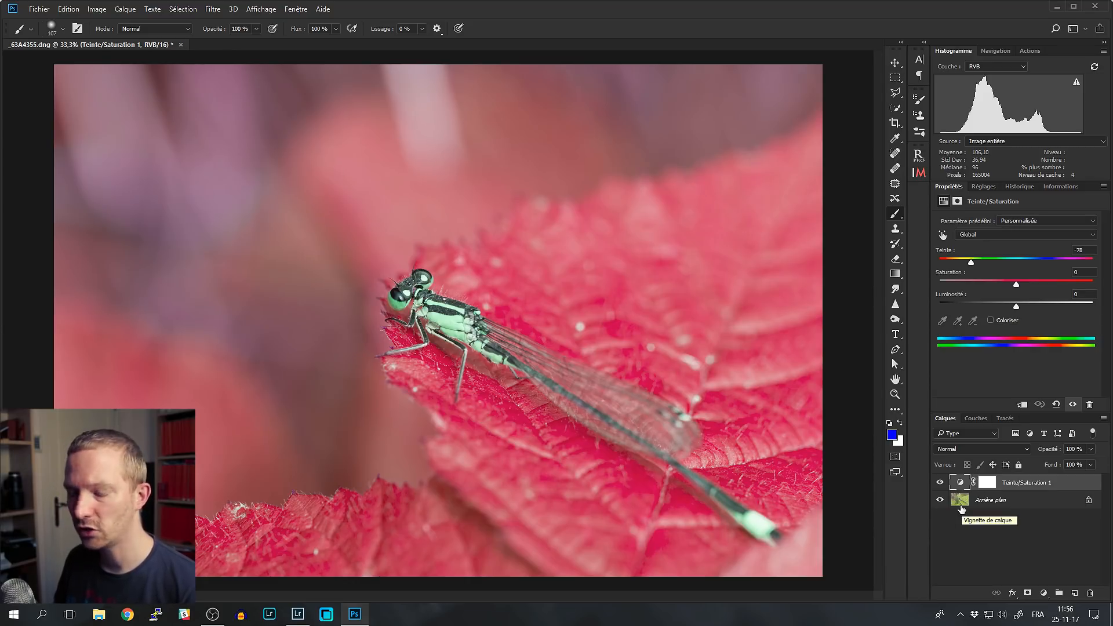
pyautogui.click(986, 485)
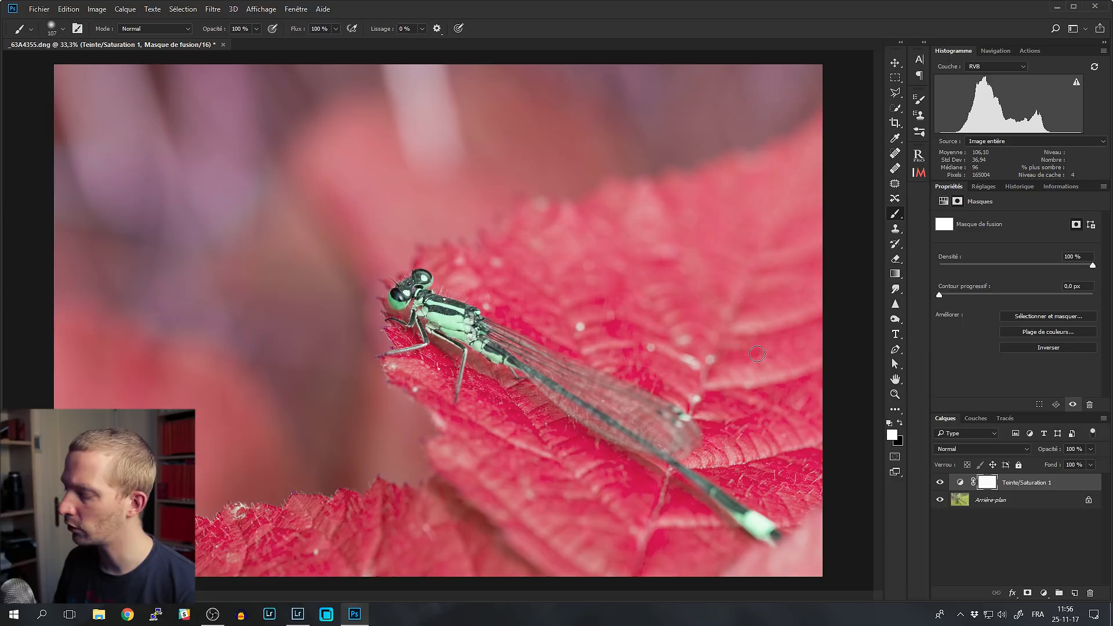
pyautogui.press('x')
pyautogui.press('x')
pyautogui.press('x')
pyautogui.press('x')
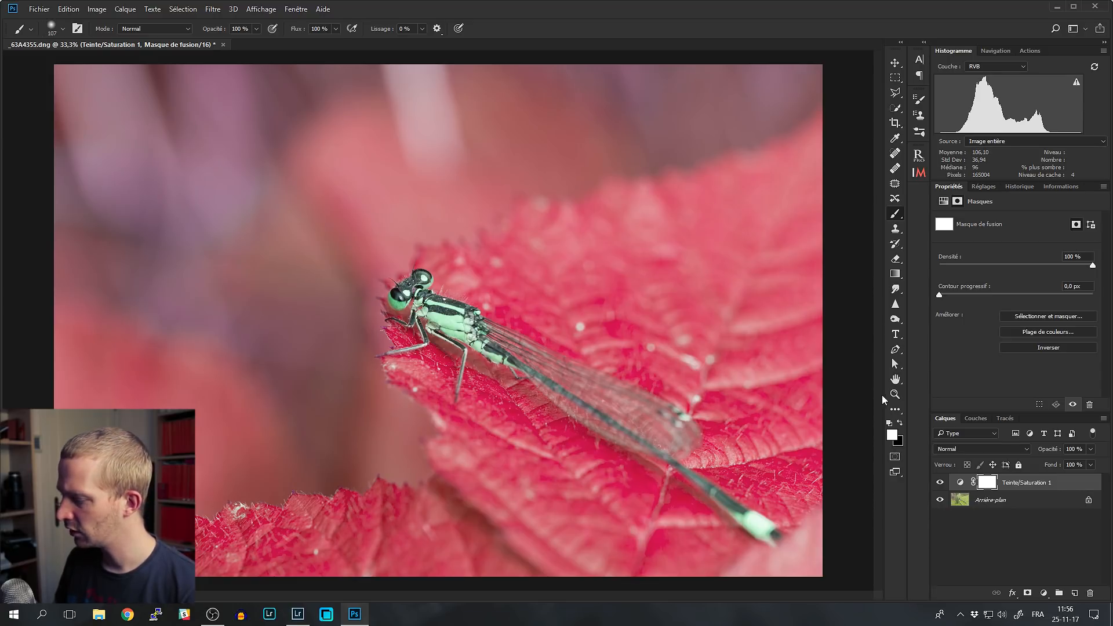
pyautogui.press('x')
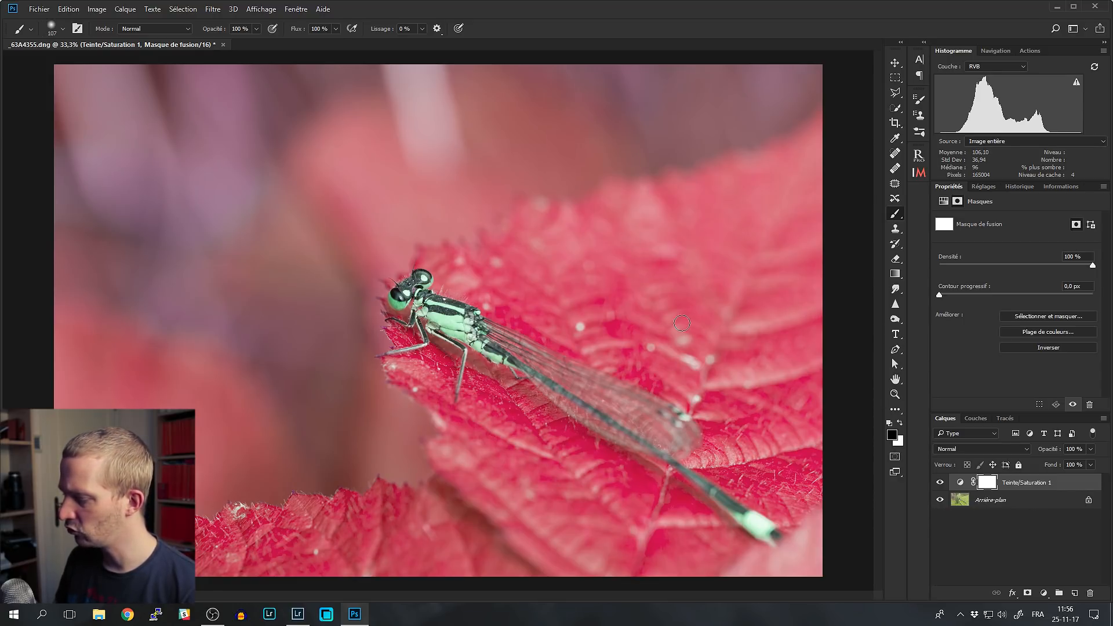
# Enlarge the brush to 1265 px and paint a black spot on the mask over the insect's head and thorax
pyautogui.moveTo(317, 164)
pyautogui.mouseDown()
pyautogui.moveTo(378, 180)
pyautogui.moveTo(401, 138)
pyautogui.moveTo(382, 145)
pyautogui.moveTo(411, 152)
pyautogui.moveTo(415, 137)
pyautogui.mouseUp()
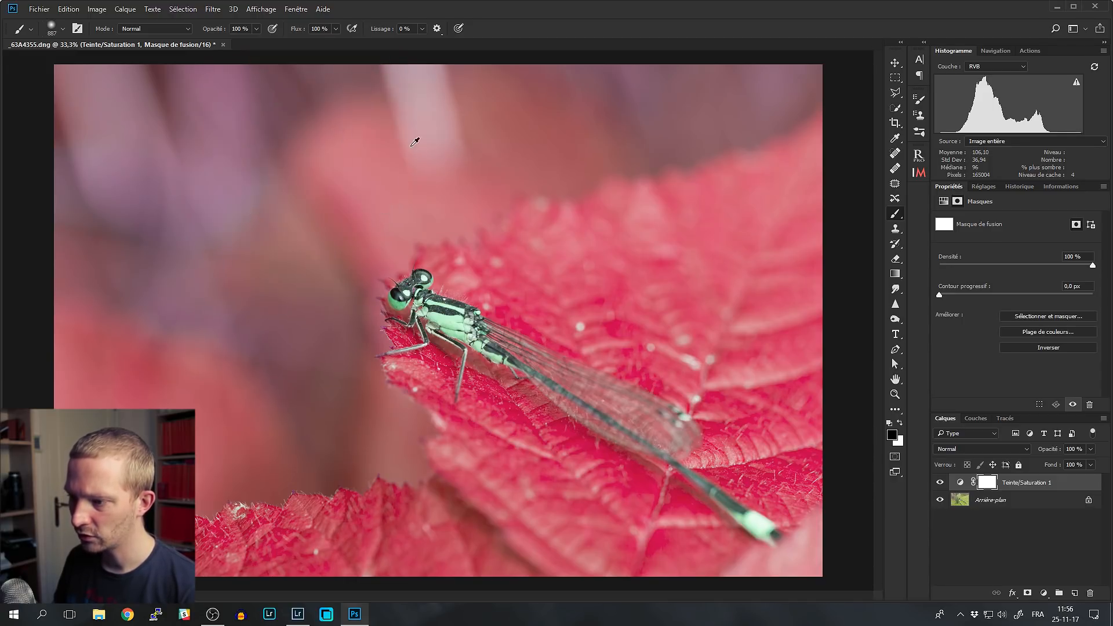
pyautogui.moveTo(373, 239)
pyautogui.mouseDown()
pyautogui.moveTo(378, 227)
pyautogui.moveTo(304, 209)
pyautogui.moveTo(340, 214)
pyautogui.moveTo(313, 210)
pyautogui.moveTo(329, 280)
pyautogui.moveTo(323, 343)
pyautogui.moveTo(327, 123)
pyautogui.moveTo(312, 135)
pyautogui.moveTo(200, 141)
pyautogui.moveTo(302, 134)
pyautogui.moveTo(225, 127)
pyautogui.moveTo(304, 124)
pyautogui.moveTo(287, 123)
pyautogui.mouseUp()
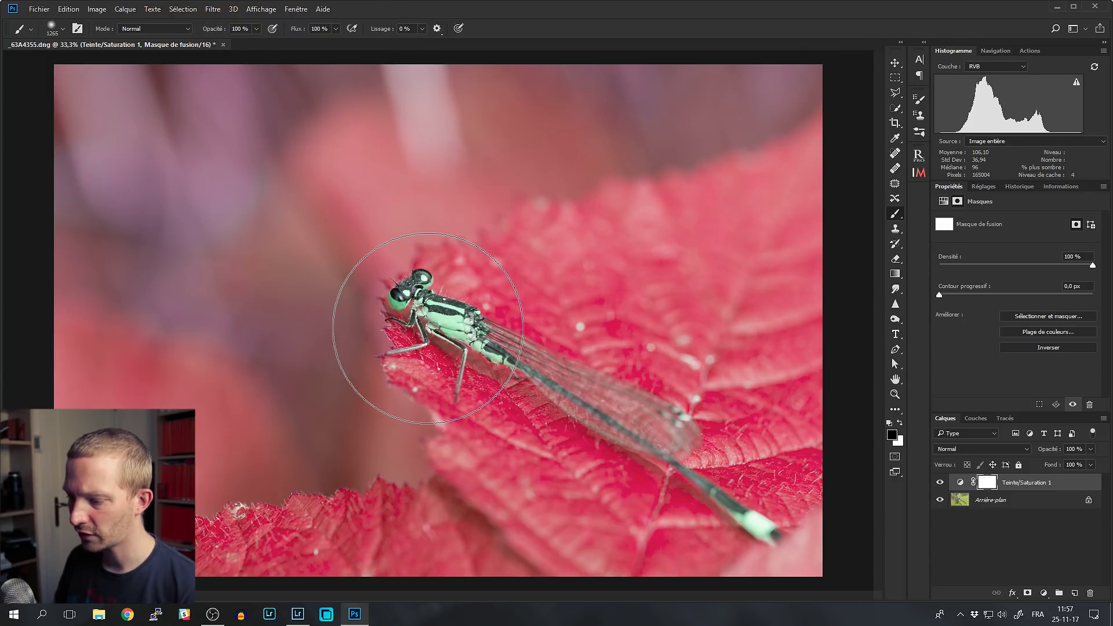
pyautogui.click(427, 328)
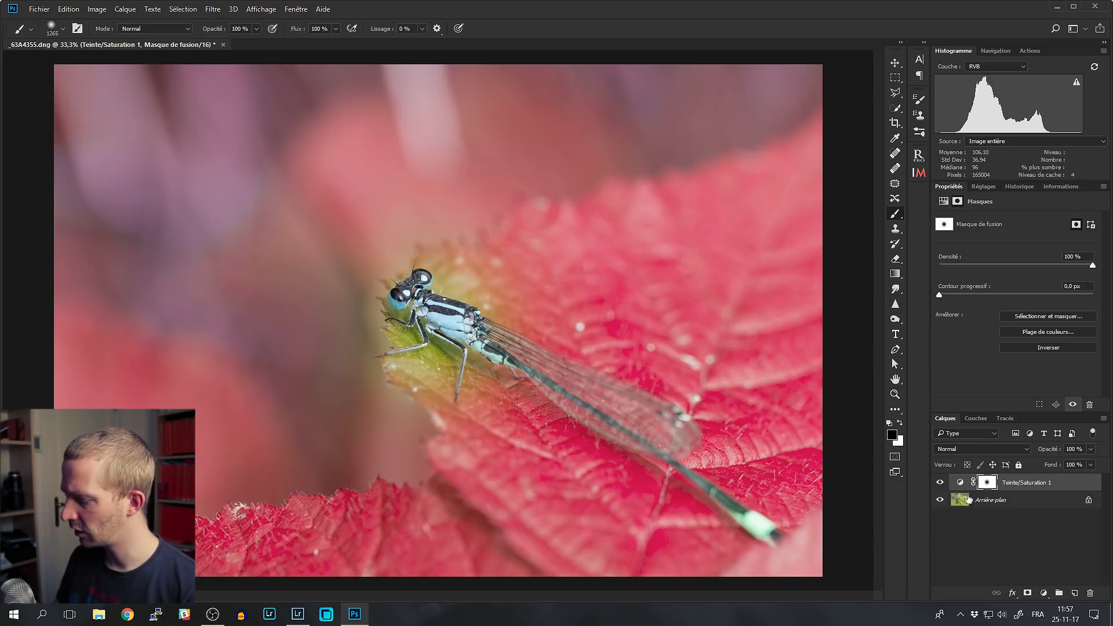
# Check the masked area by toggling the Teinte/Saturation layer's visibility, and paint it wider in black with a 2369 px brush
pyautogui.click(939, 483)
pyautogui.click(938, 483)
pyautogui.click(938, 483)
pyautogui.click(938, 482)
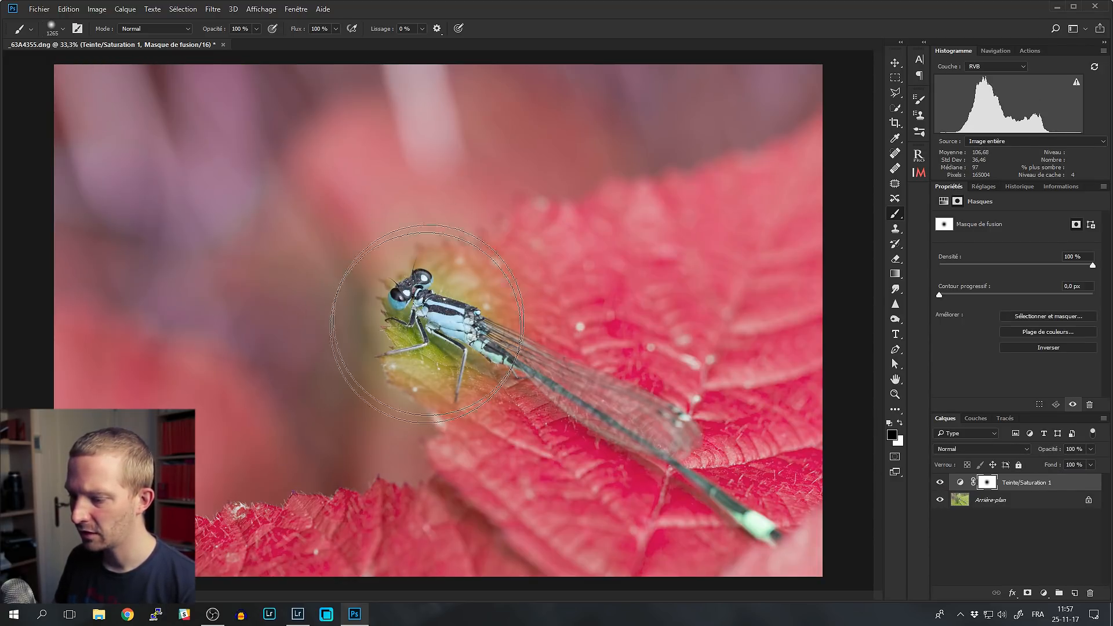
pyautogui.moveTo(416, 295); pyautogui.dragTo(523, 297)
pyautogui.moveTo(383, 311)
pyautogui.mouseDown()
pyautogui.moveTo(454, 316)
pyautogui.moveTo(398, 336)
pyautogui.mouseUp()
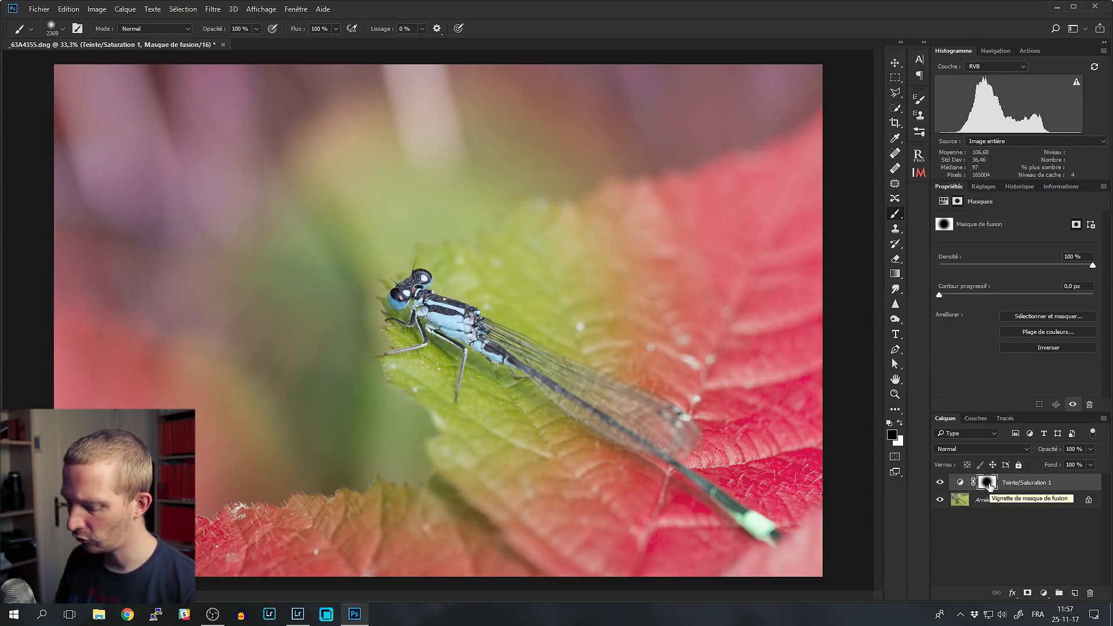
# Display the Teinte/Saturation layer's mask on its own in the canvas to examine its black and white areas
pyautogui.keyDown('alt'); pyautogui.click(989, 485); pyautogui.keyUp('alt')
pyautogui.keyDown('ctrl'); pyautogui.click(989, 485); pyautogui.keyUp('ctrl')
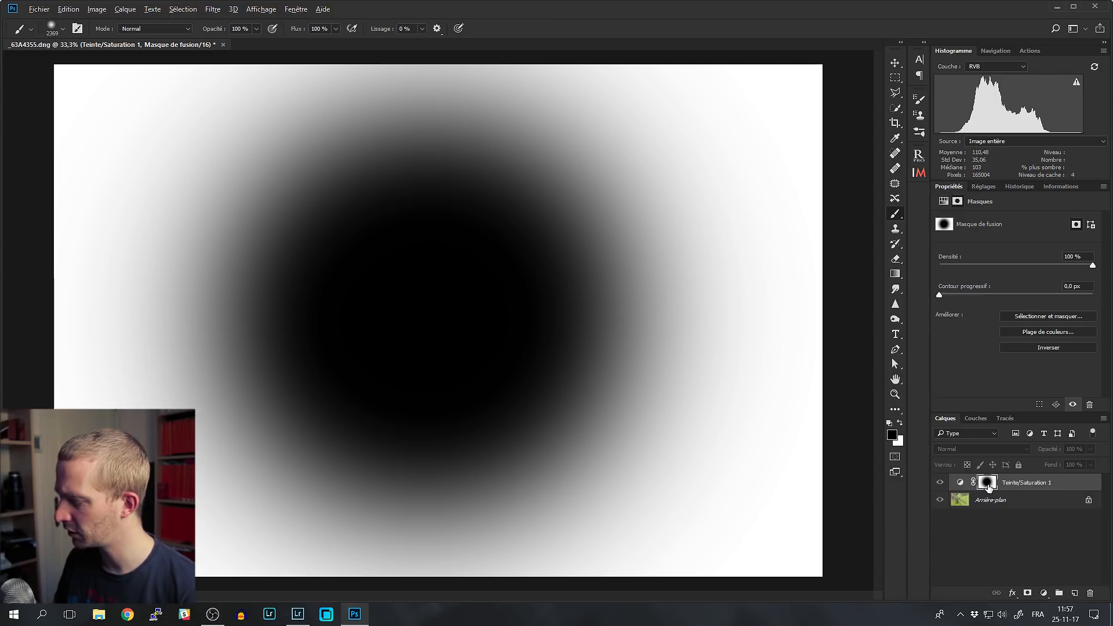
pyautogui.keyDown('alt'); pyautogui.click(989, 486); pyautogui.keyUp('alt')
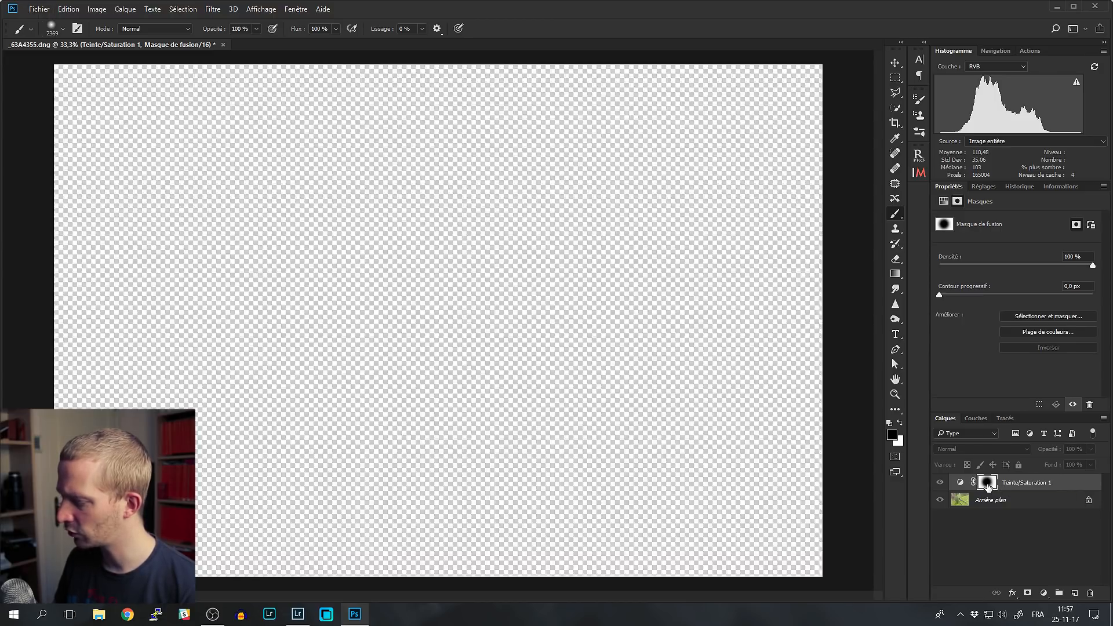